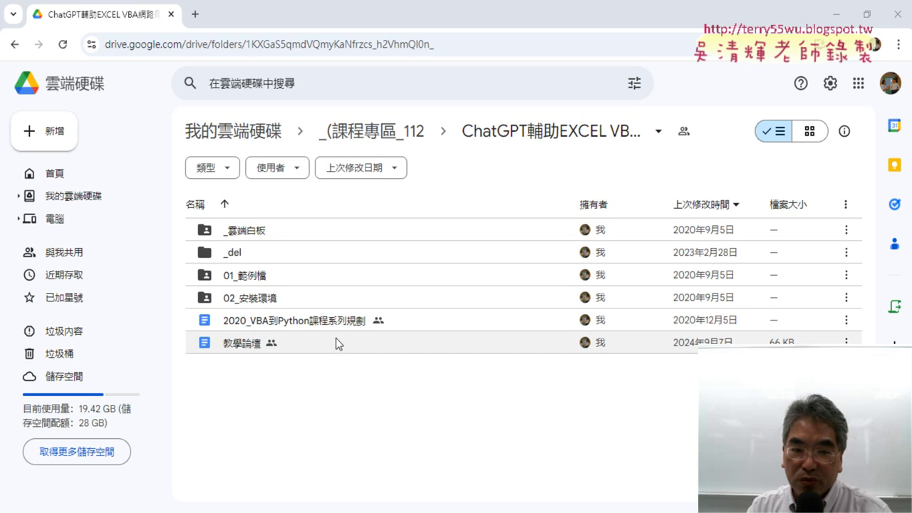
Open the 教學論壇 document and follow its groups.google.com link to the course forum.
double_click(336, 340)
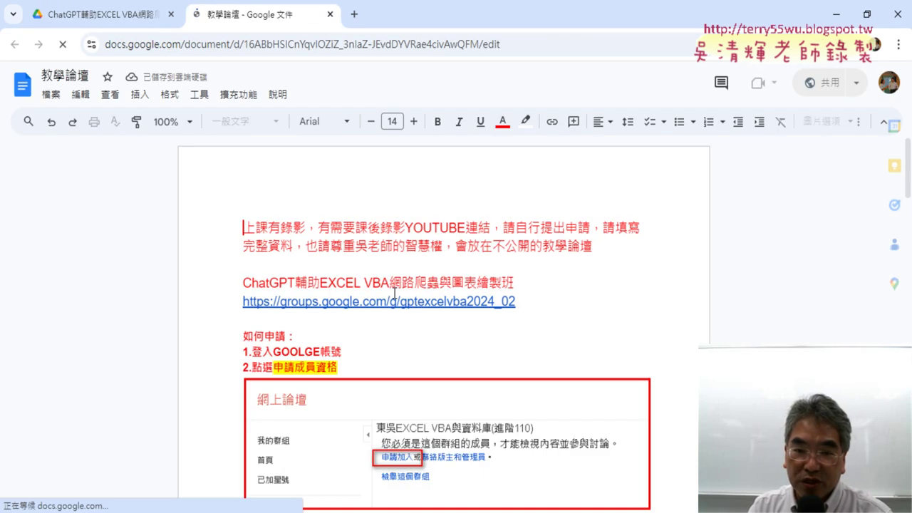
left_click(327, 299)
left_click(337, 329)
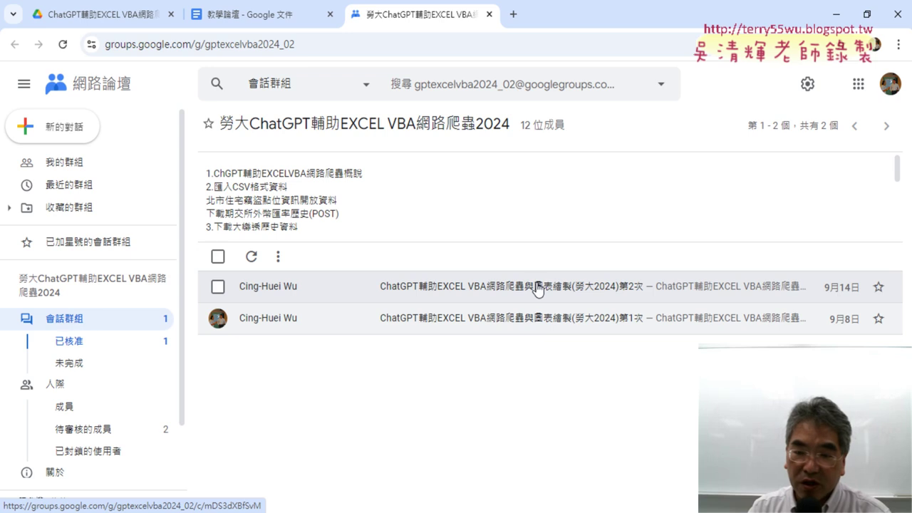
Open the 第2次 session thread, highlight 北市竊盜案件統計 in topic 01, then switch to Excel.
left_click(538, 285)
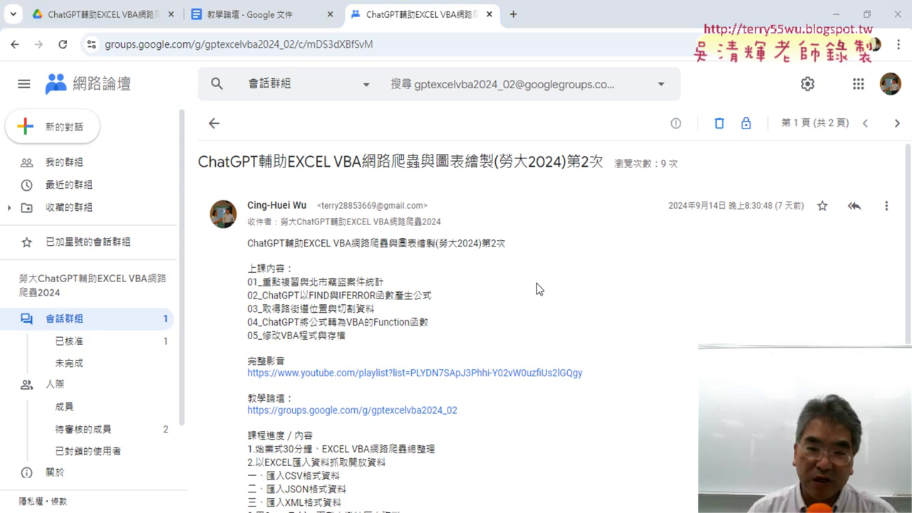
left_click_drag(347, 336, 250, 282)
left_click_drag(309, 283, 383, 282)
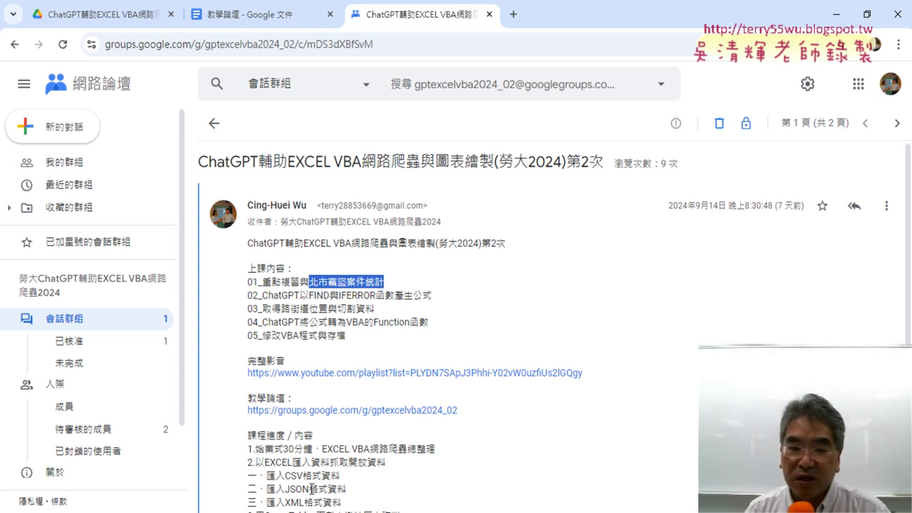
key("alt+Tab")
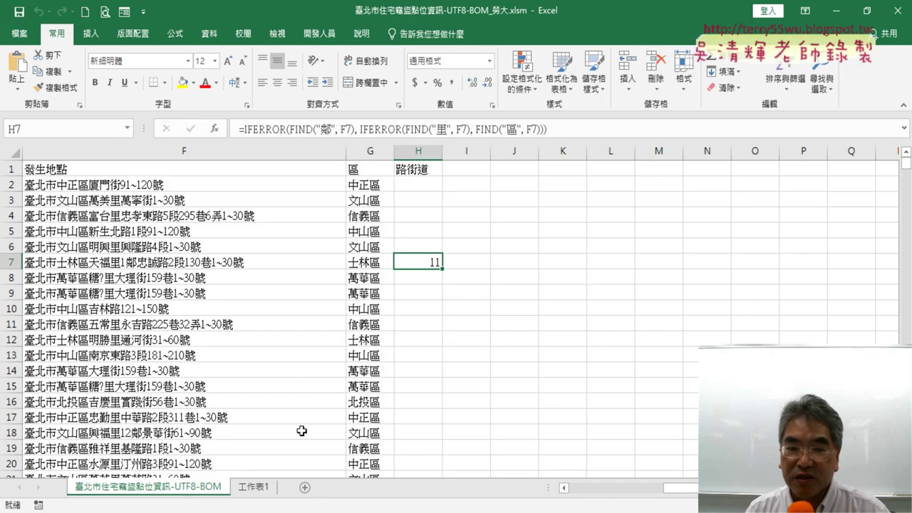
Inspect the year formula in D2, the district formula in G2, and H7's IFERROR/FIND formula.
scroll(345, 315, "left", 5)
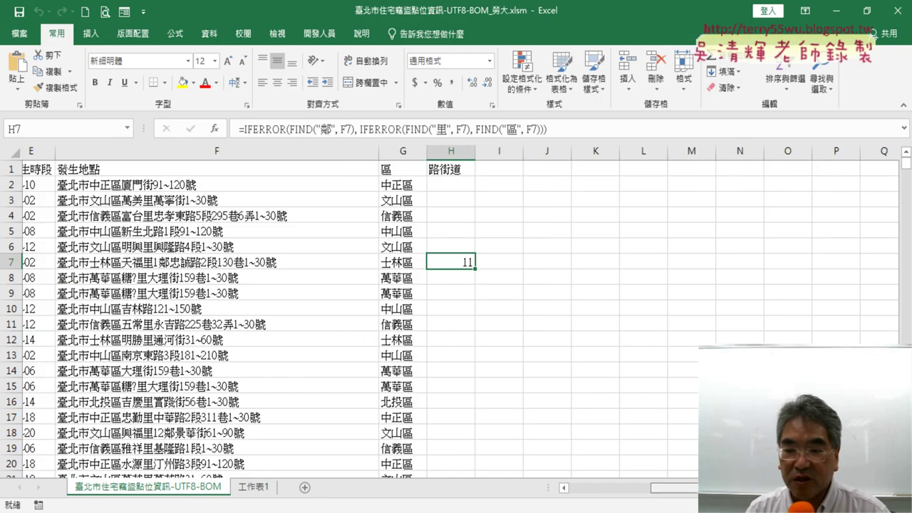
left_click(192, 160)
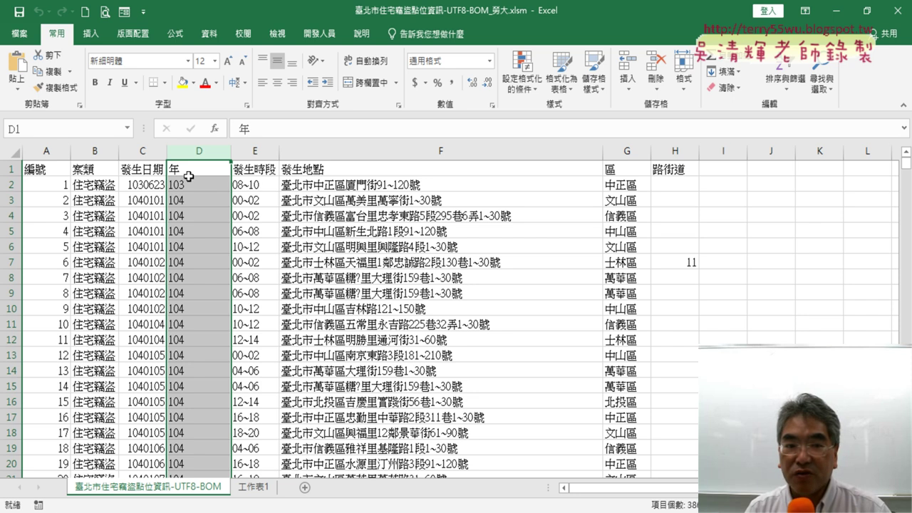
left_click(183, 169)
left_click(189, 184)
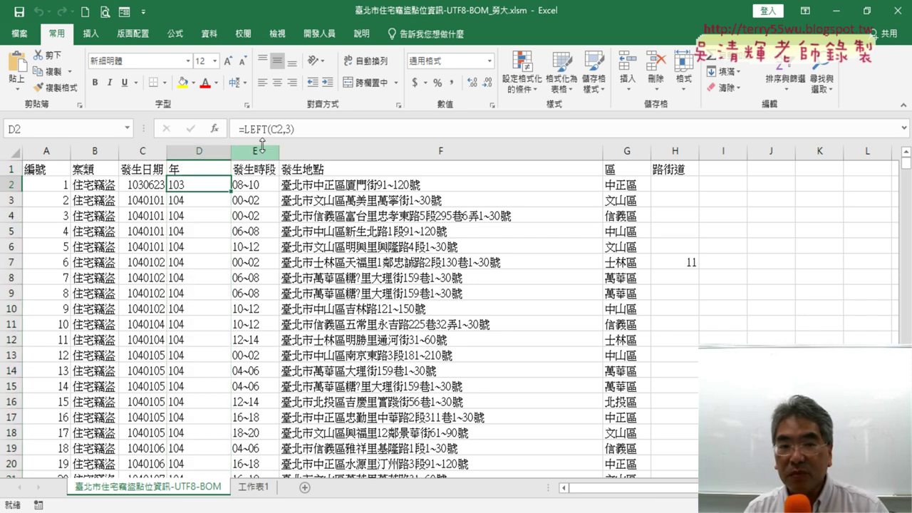
left_click(624, 171)
left_click(626, 186)
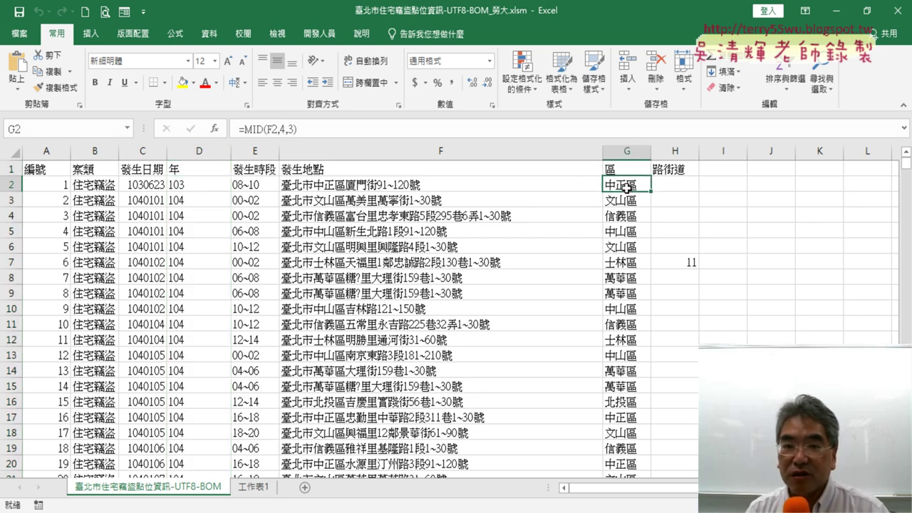
left_click(680, 171)
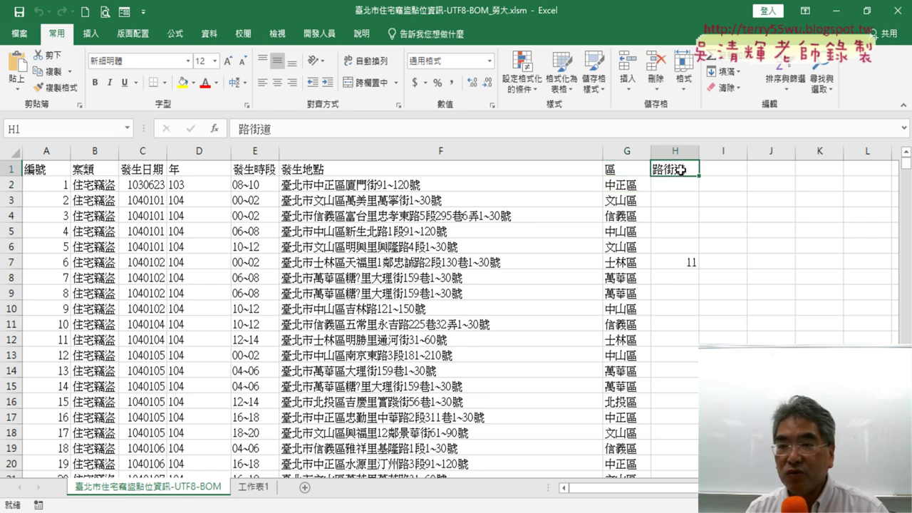
left_click(682, 184)
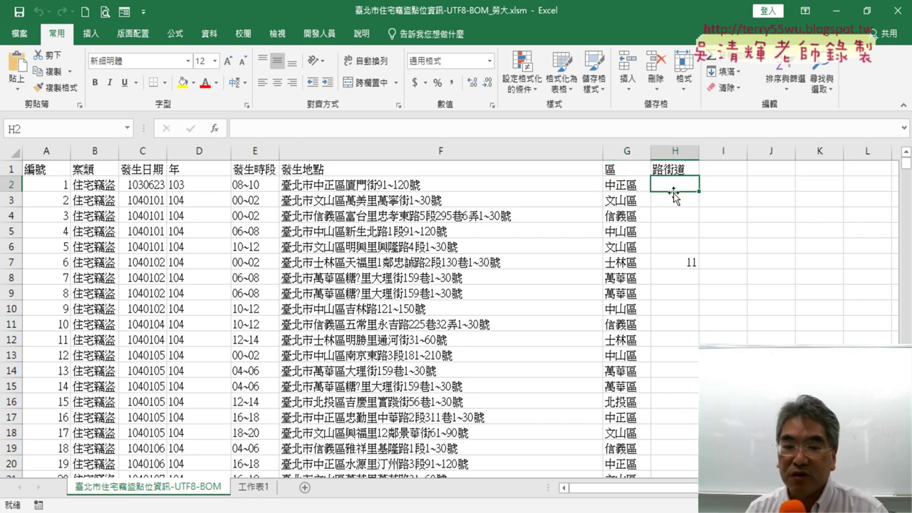
left_click(683, 263)
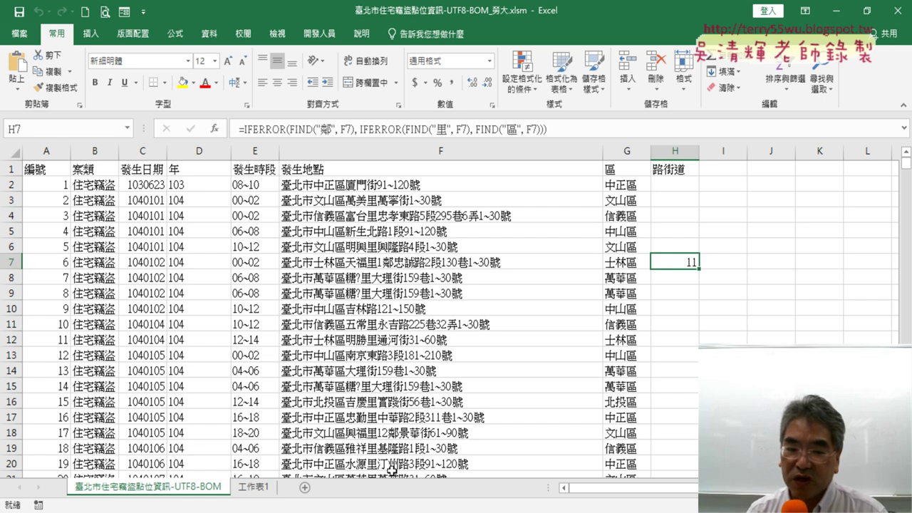
Back in Drive, open 01_以EXCEL匯入北市住宅竊盜點位資訊開放資料 inside the _雲端白板 folder.
left_click(186, 463)
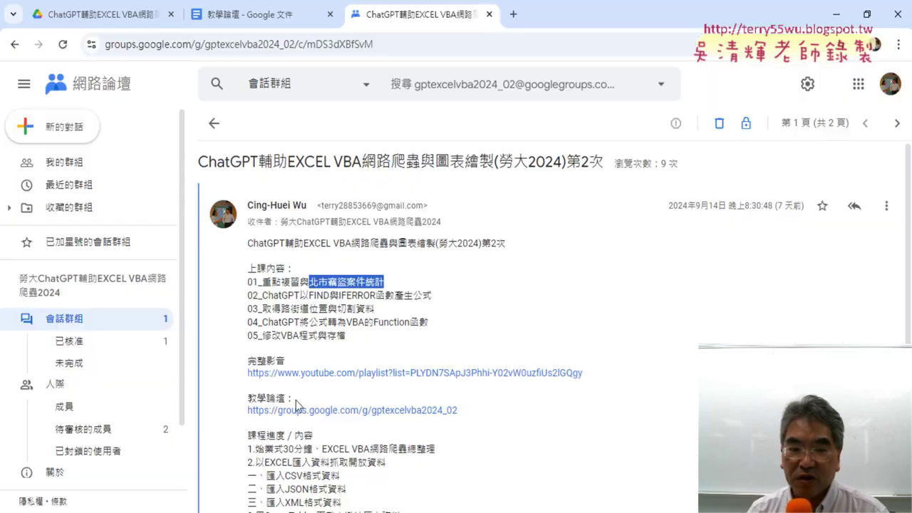
left_click(100, 15)
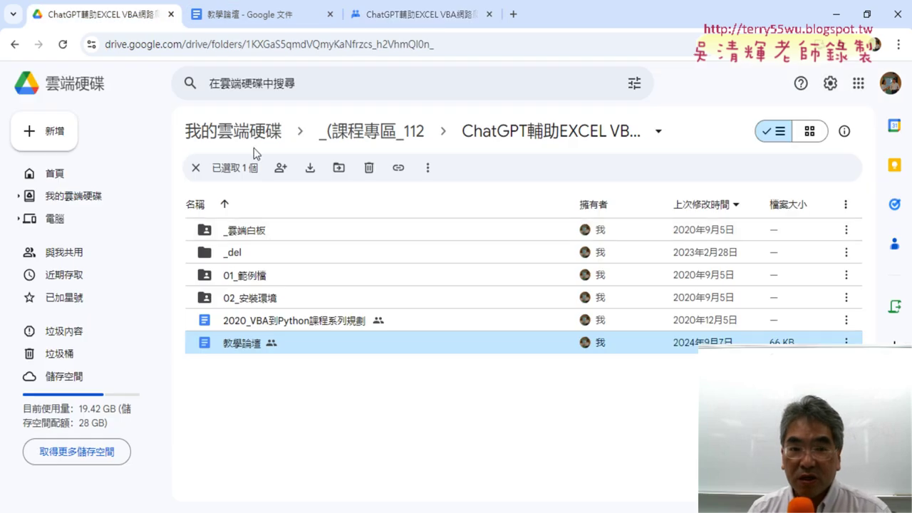
left_click(305, 230)
double_click(305, 230)
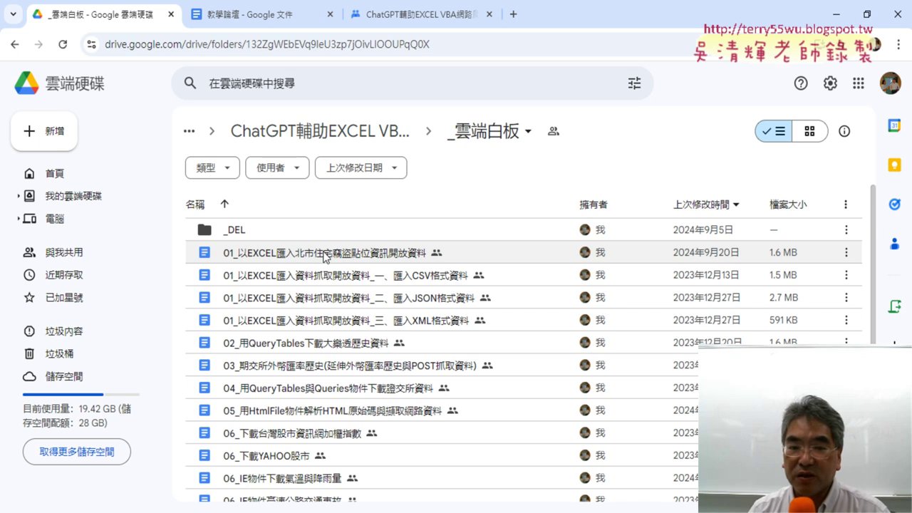
double_click(339, 255)
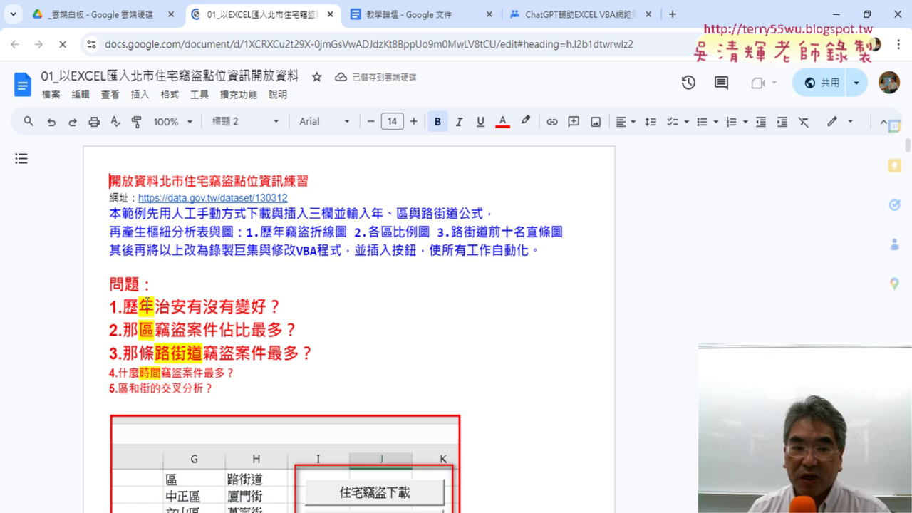
mouse_move(91, 307)
left_mouse_down()
mouse_move(243, 321)
mouse_move(287, 347)
left_mouse_up()
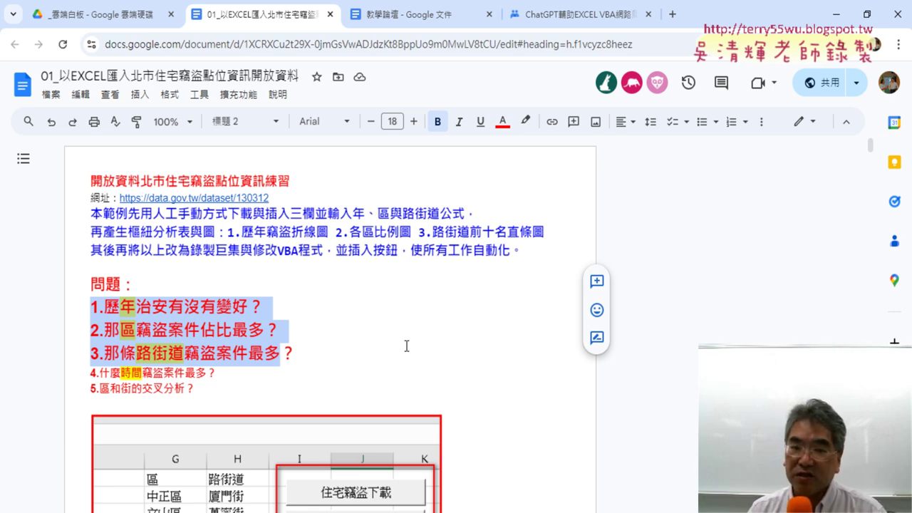
left_click_drag(215, 330, 152, 330)
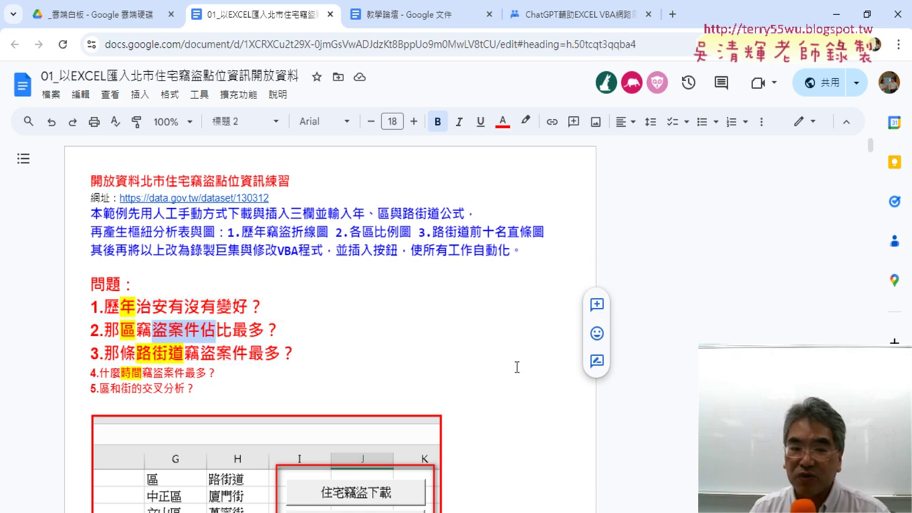
left_click(153, 353)
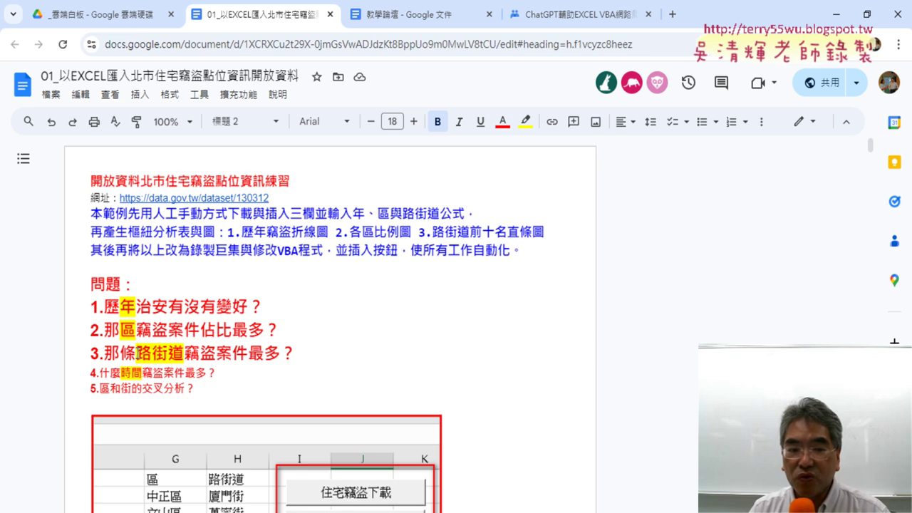
left_click_drag(136, 353, 273, 358)
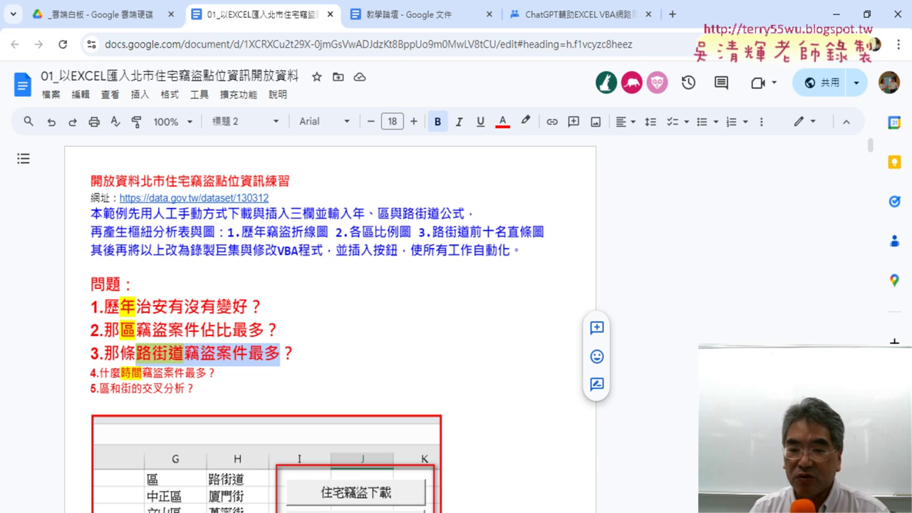
Scroll the handout down to the formula sections and highlight the IFERROR FIND line.
scroll(330, 324, "down", 1)
scroll(329, 324, "down", 3)
scroll(330, 324, "down", 5)
scroll(330, 323, "down", 6)
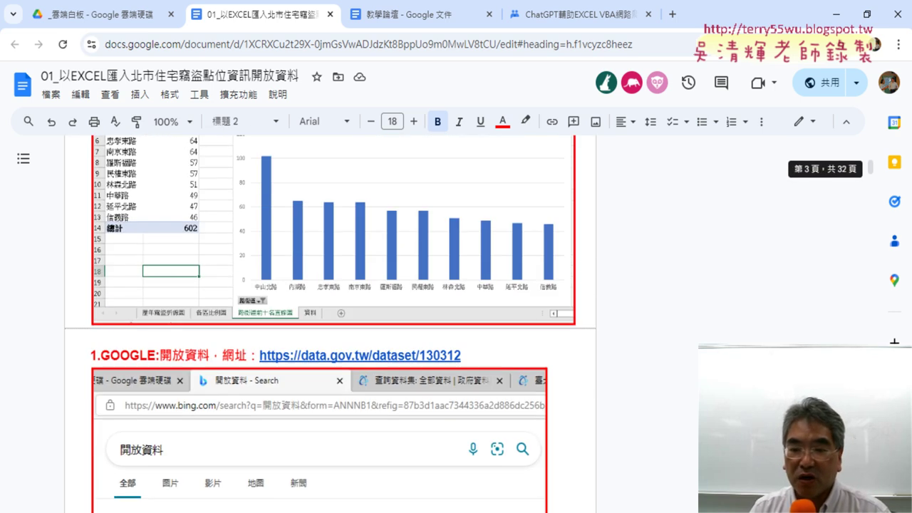
scroll(329, 323, "down", 6)
scroll(330, 324, "down", 6)
scroll(329, 324, "down", 6)
scroll(330, 323, "down", 3)
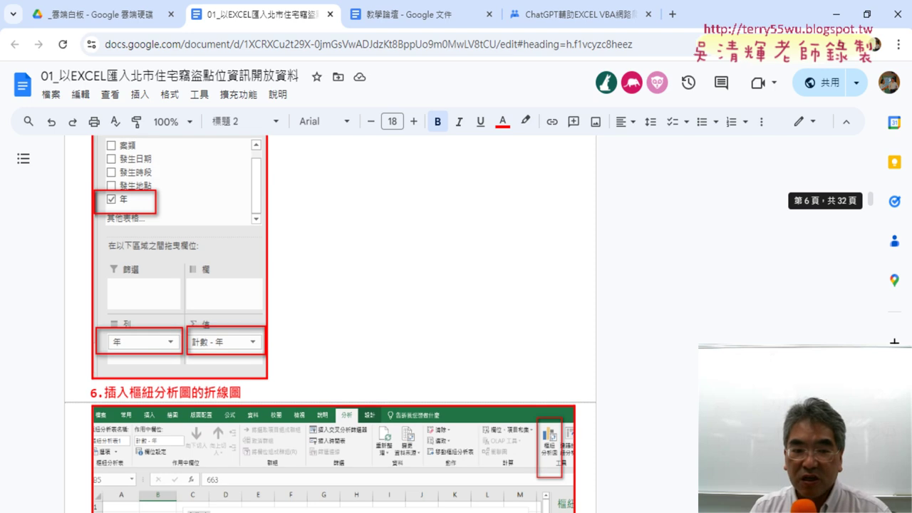
scroll(227, 292, "down", 5)
scroll(680, 367, "down", 5)
scroll(680, 367, "down", 5)
scroll(681, 368, "down", 4)
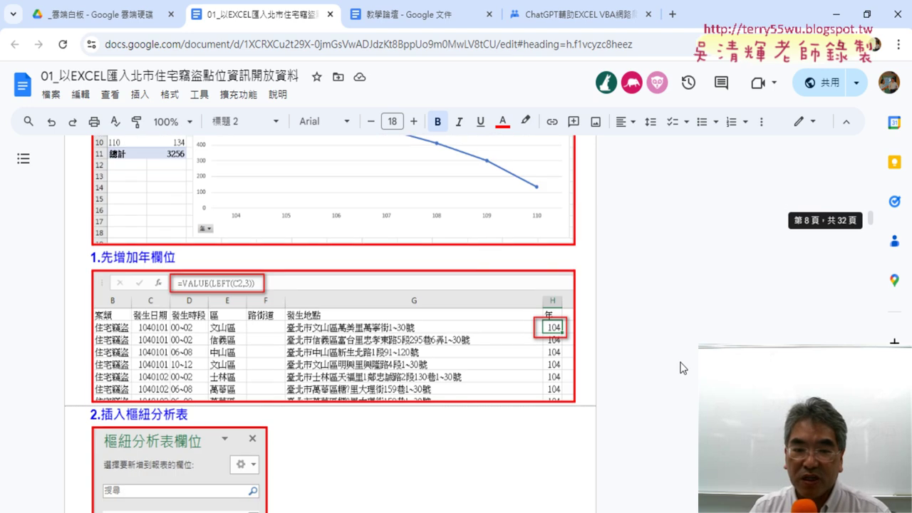
scroll(681, 367, "down", 5)
scroll(681, 368, "down", 5)
scroll(680, 367, "down", 5)
scroll(680, 367, "down", 4)
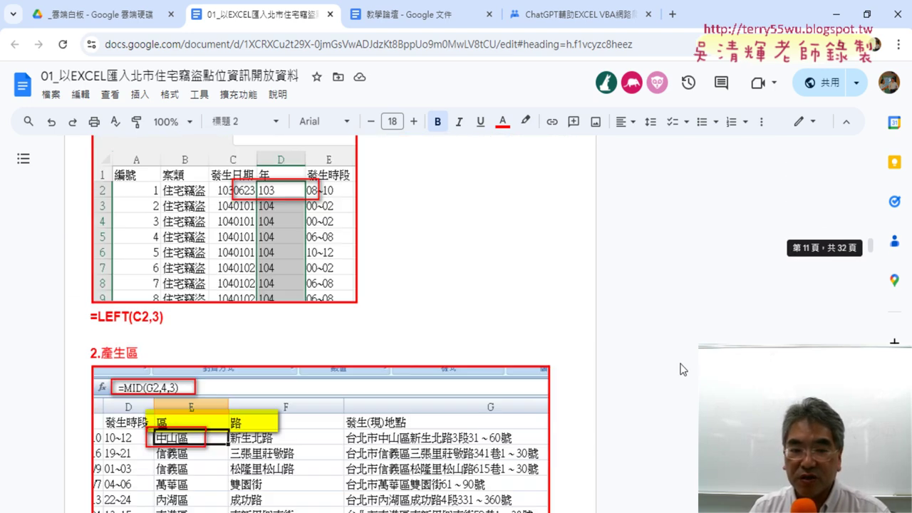
scroll(680, 367, "down", 5)
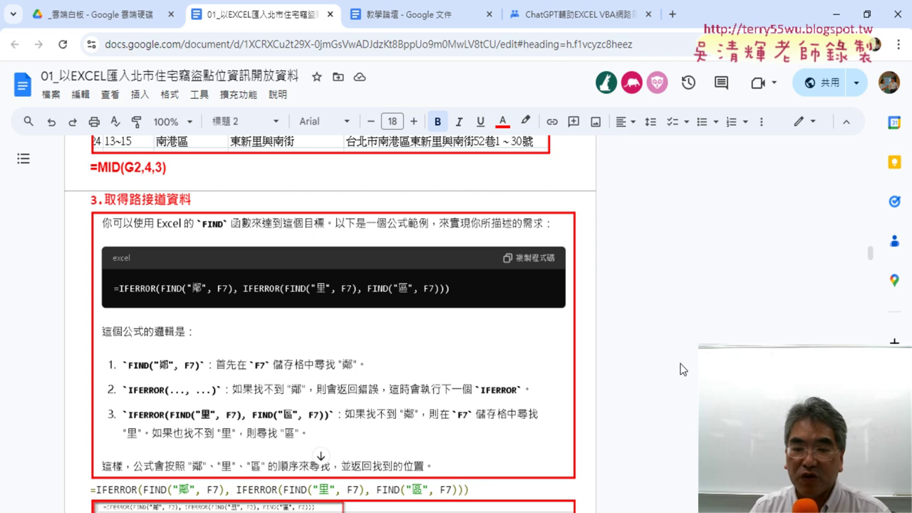
scroll(680, 369, "down", 3)
scroll(680, 368, "down", 3)
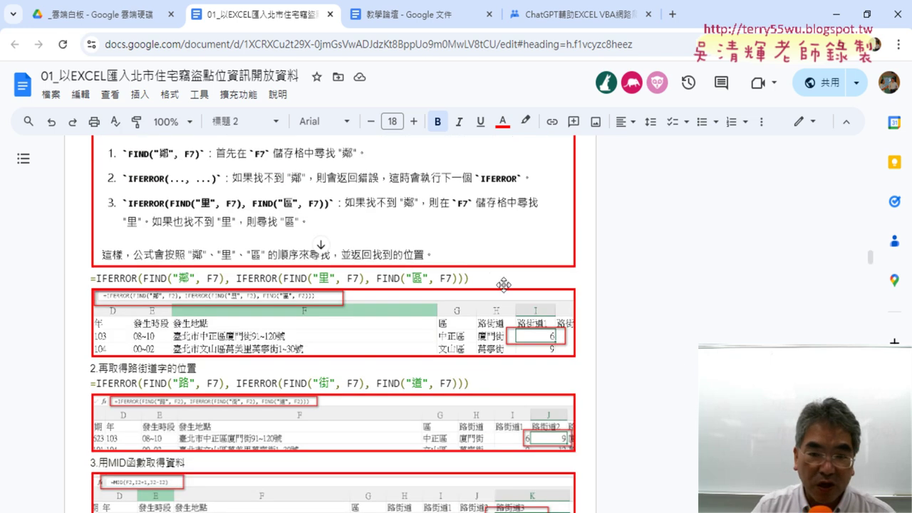
left_click_drag(470, 278, 84, 277)
Copy the complete three-line MID/IFERROR formula from '4.完整公式' and select Excel cell H2.
scroll(89, 272, "up", 3)
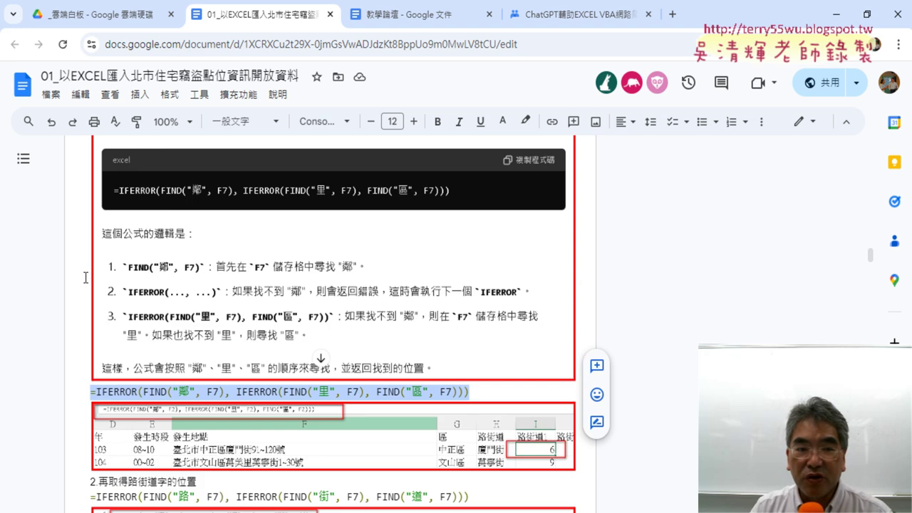
scroll(100, 265, "up", 3)
scroll(107, 258, "up", 1)
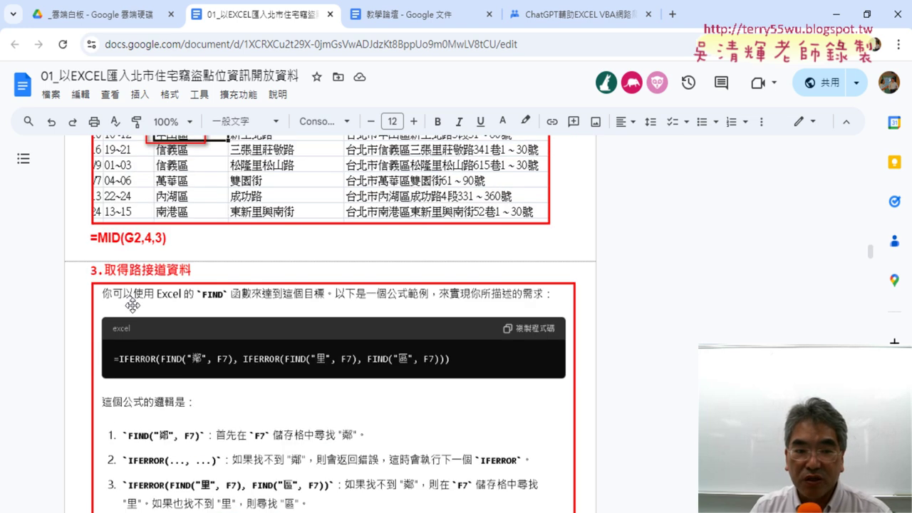
scroll(559, 369, "down", 3)
scroll(499, 339, "down", 1)
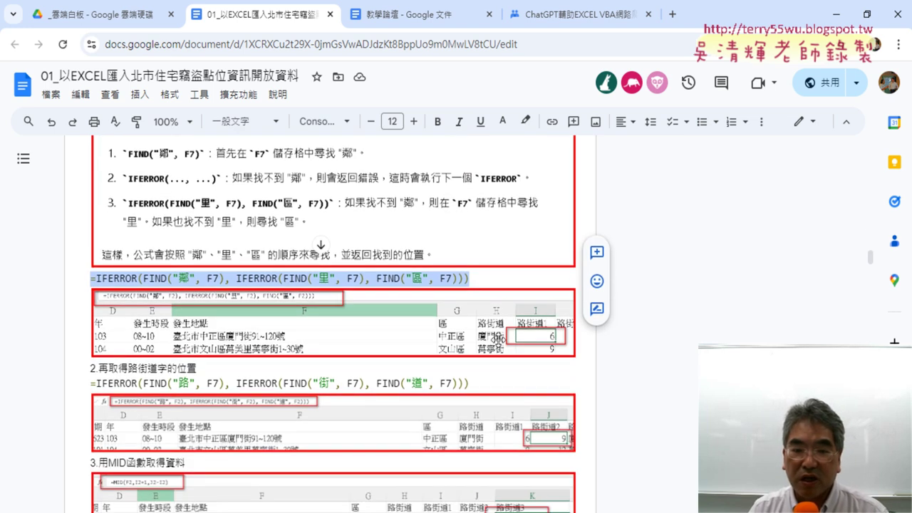
scroll(333, 324, "down", 2)
scroll(333, 324, "down", 1)
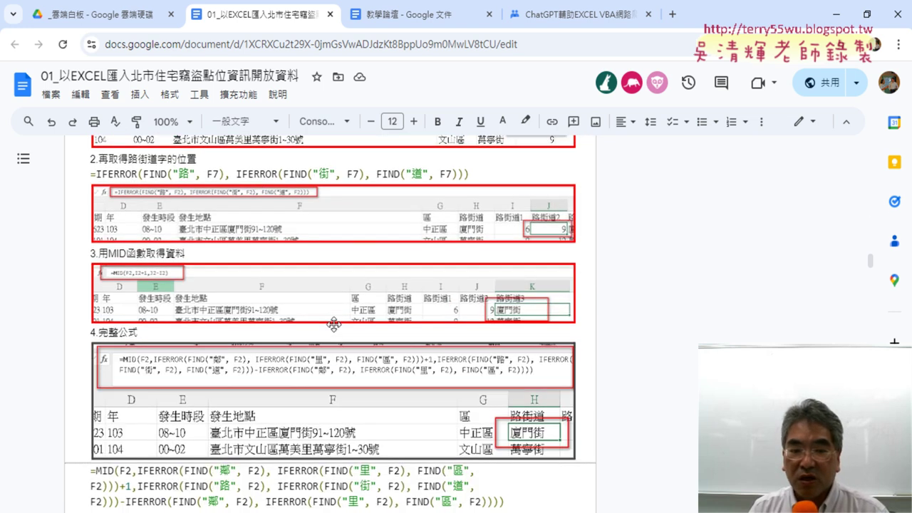
scroll(333, 324, "down", 1)
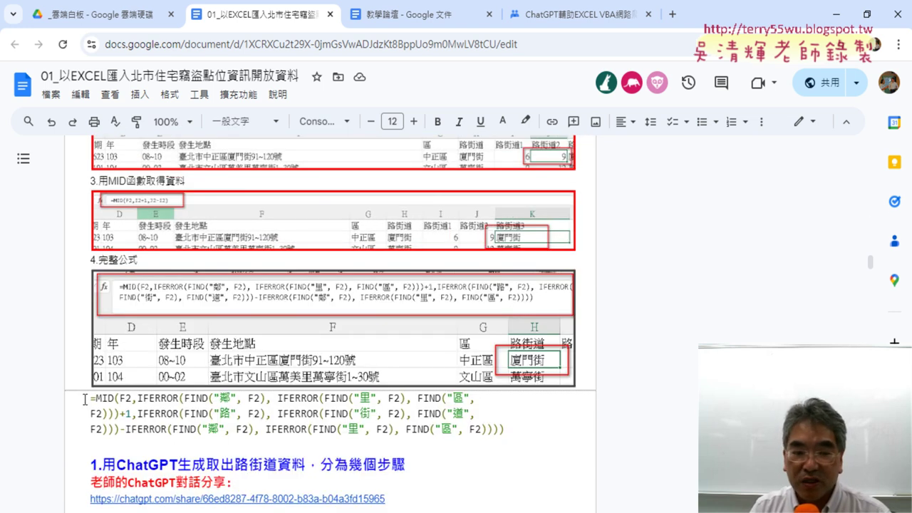
left_click_drag(85, 400, 503, 432)
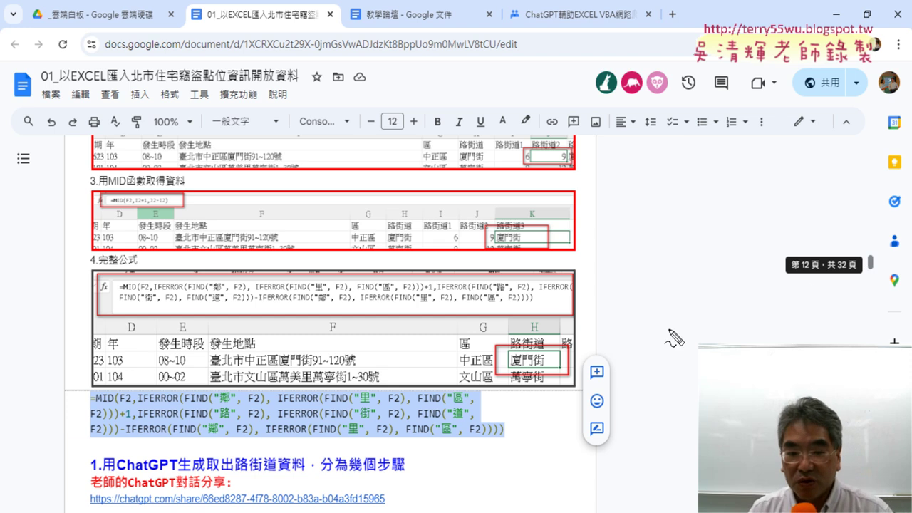
mouse_move(514, 438)
left_mouse_down()
mouse_move(114, 450)
mouse_move(491, 450)
left_mouse_up()
left_click_drag(848, 289, 863, 283)
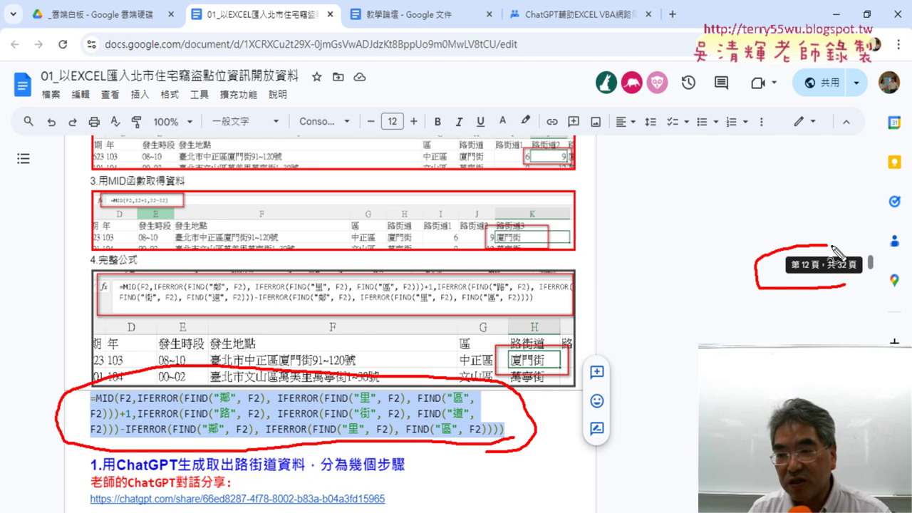
left_click_drag(791, 273, 819, 272)
mouse_move(745, 272)
left_mouse_down()
mouse_move(516, 370)
mouse_move(550, 366)
left_mouse_up()
key("Escape")
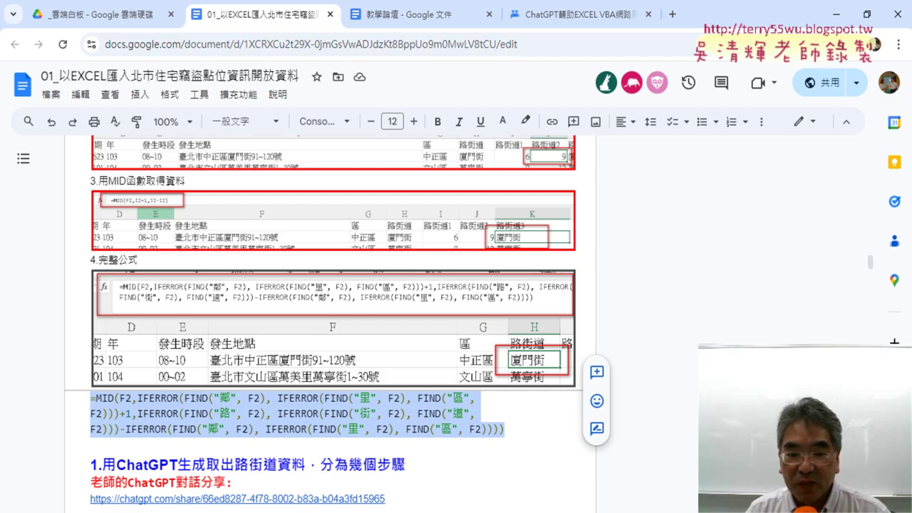
key("alt+Tab")
left_click(680, 185)
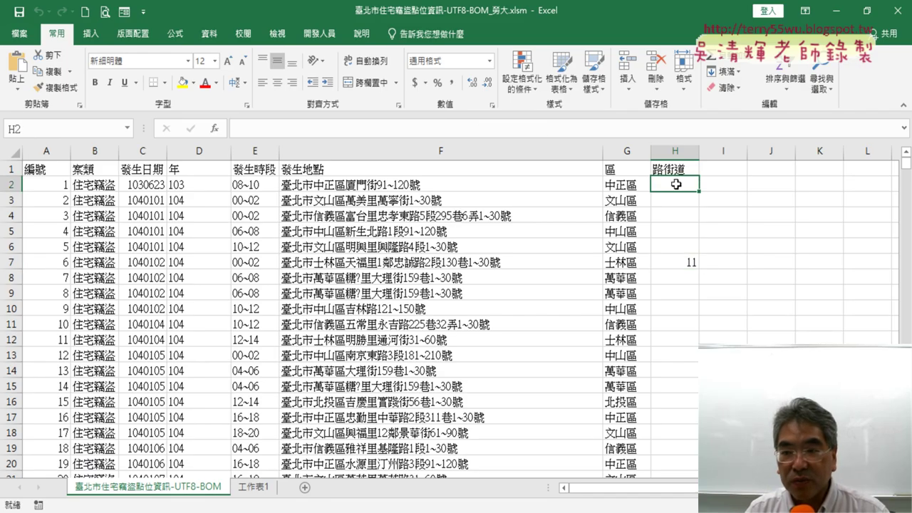
Paste the MID/IFERROR street formula into H2 so it returns 廈門街.
left_click(458, 129)
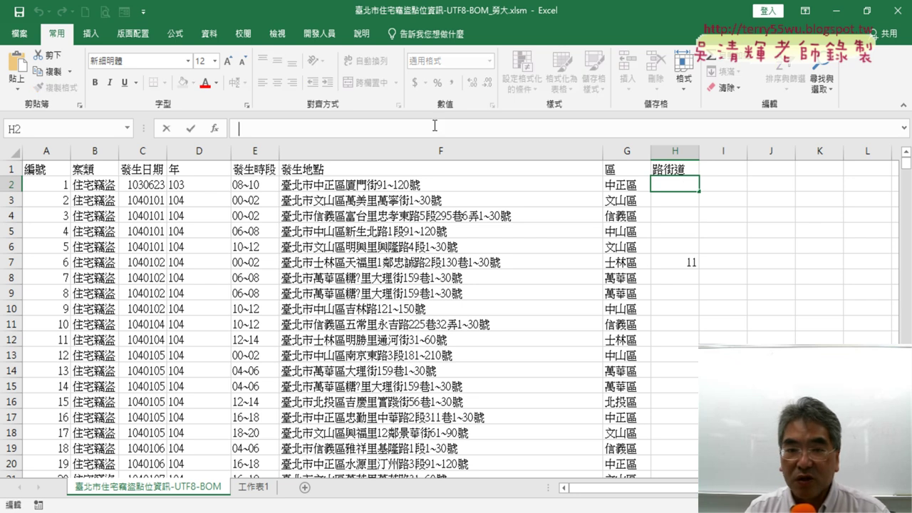
key("ctrl+v")
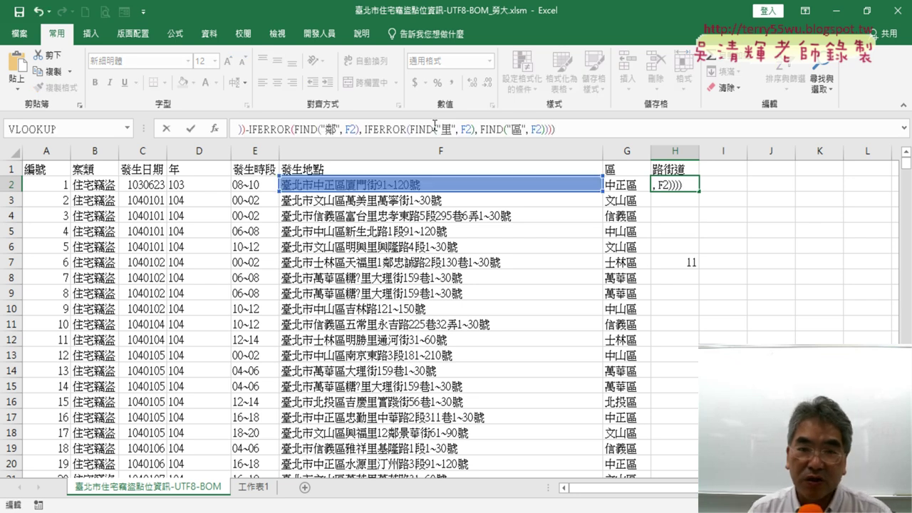
left_click(190, 129)
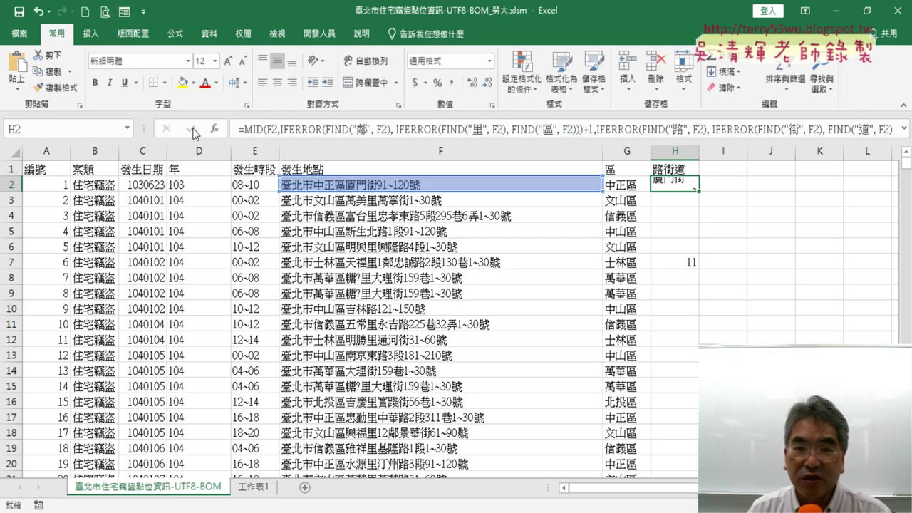
left_click(903, 129)
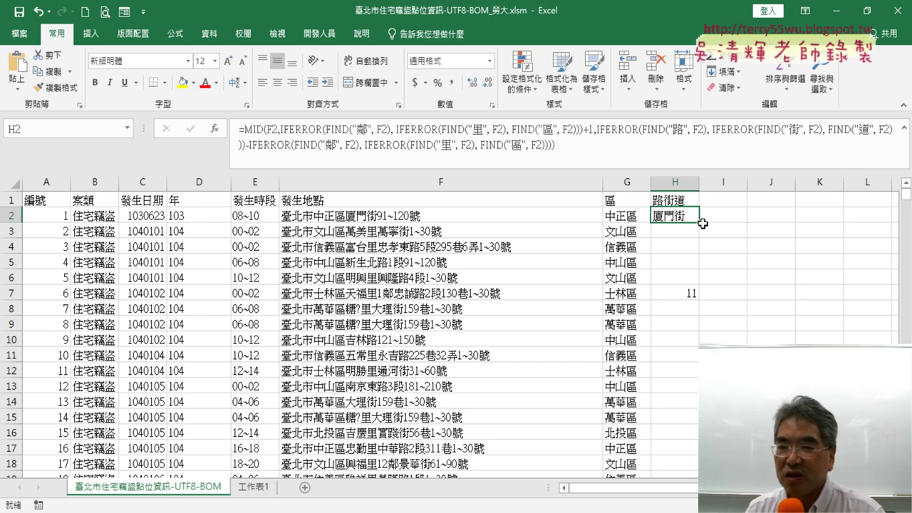
Fill the formula down the entire 路街道 column and autofit column H's width.
left_click_drag(699, 224, 701, 285)
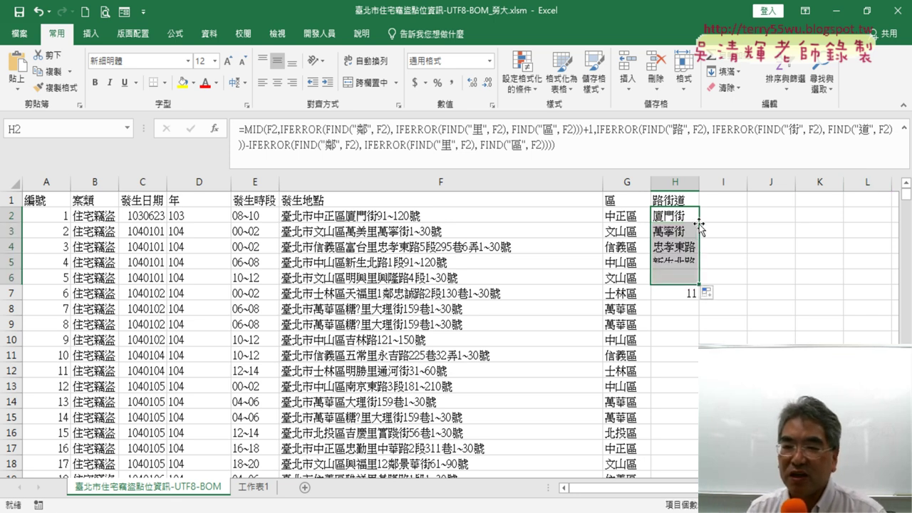
double_click(699, 299)
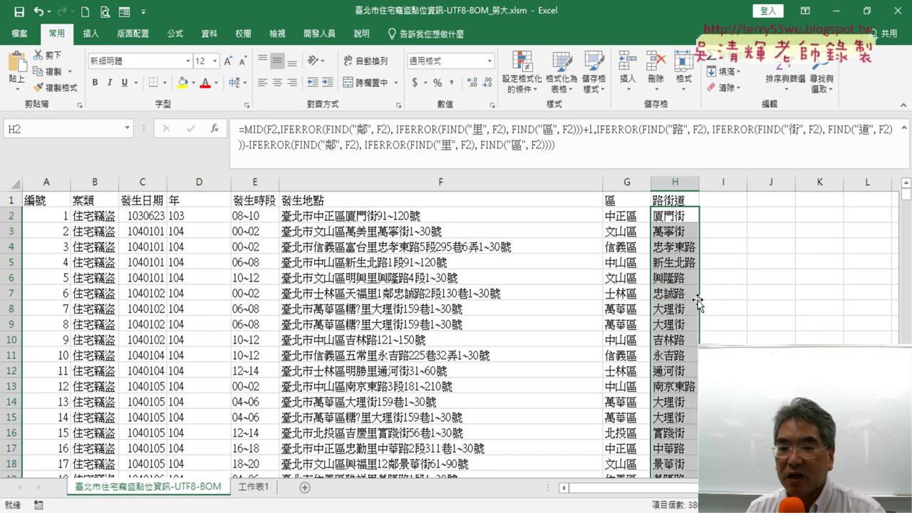
double_click(700, 183)
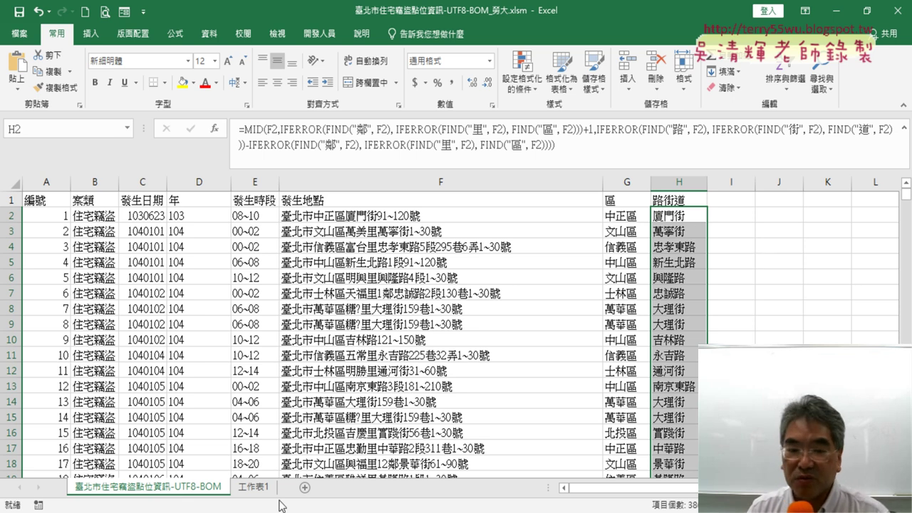
Highlight Groups outline items 04–05 on converting the formula to a VBA Function, then return to Excel.
key("alt+Tab")
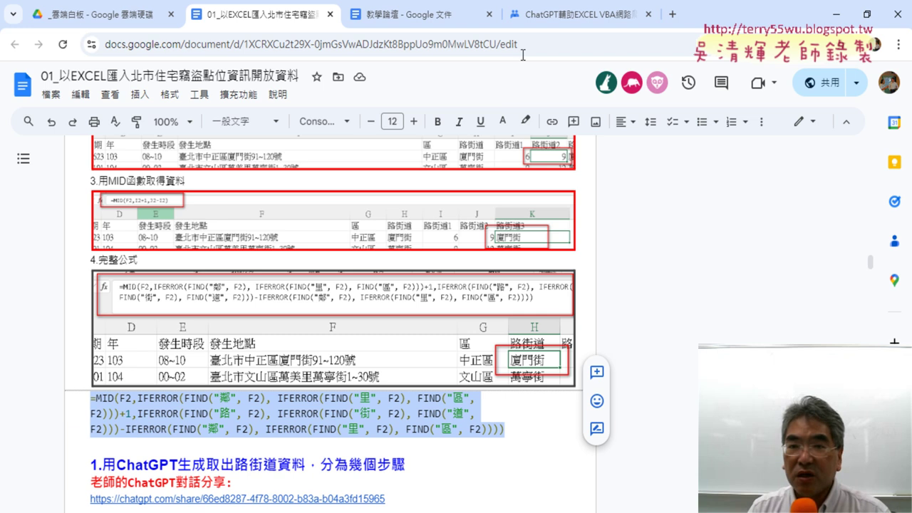
left_click(445, 14)
left_click(540, 15)
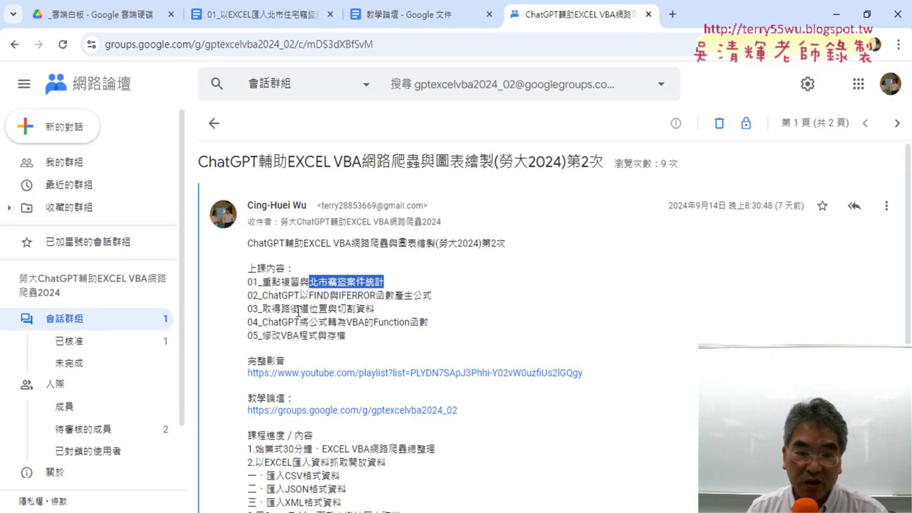
left_click_drag(262, 322, 327, 322)
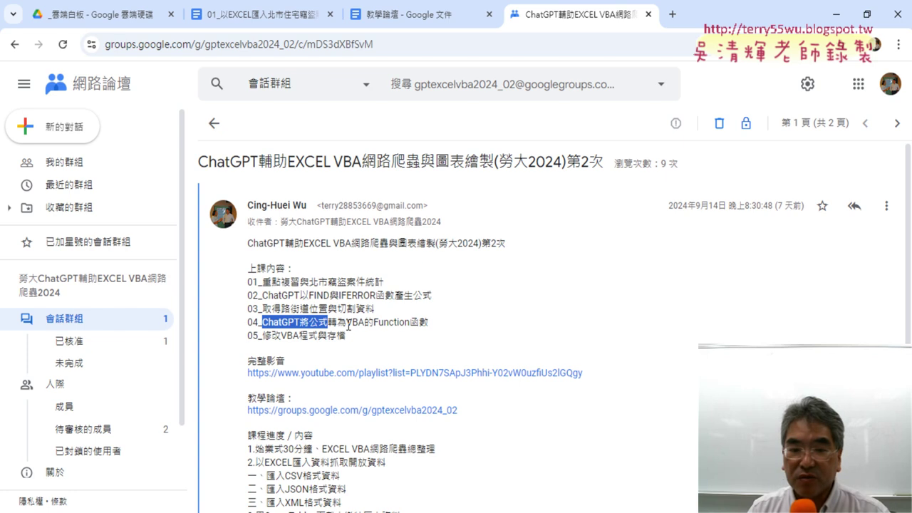
left_click_drag(347, 326, 429, 328)
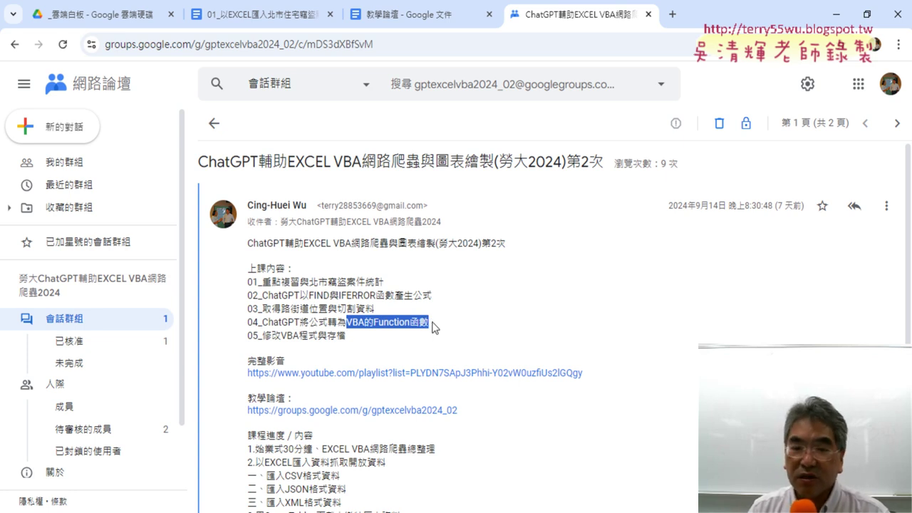
left_click_drag(262, 336, 354, 344)
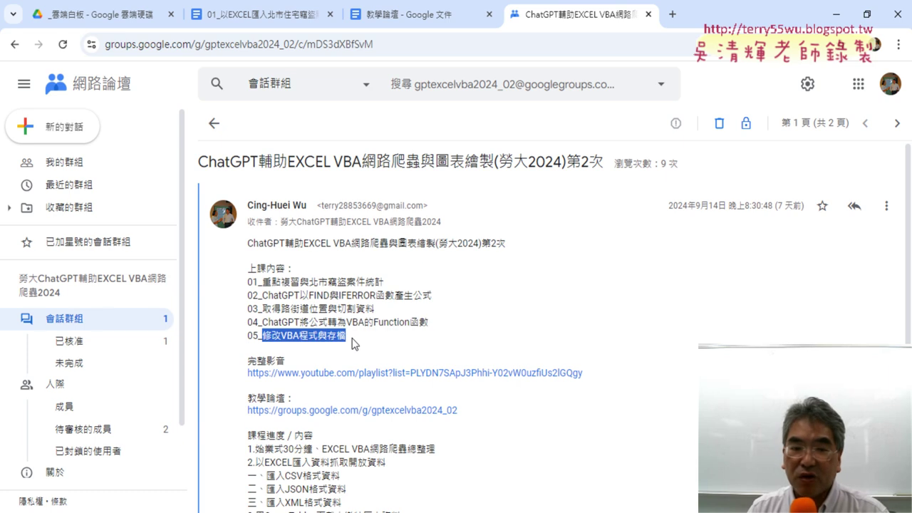
key("alt+Tab")
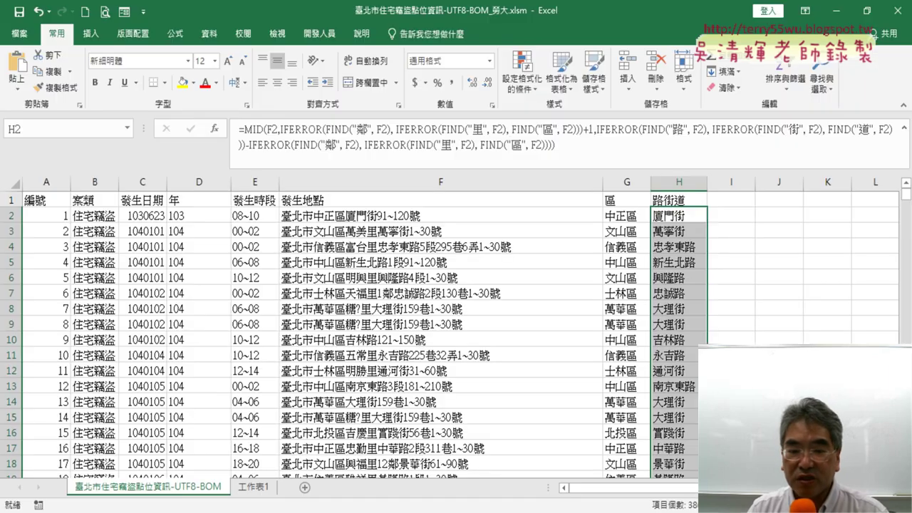
left_click(20, 35)
left_click(50, 168)
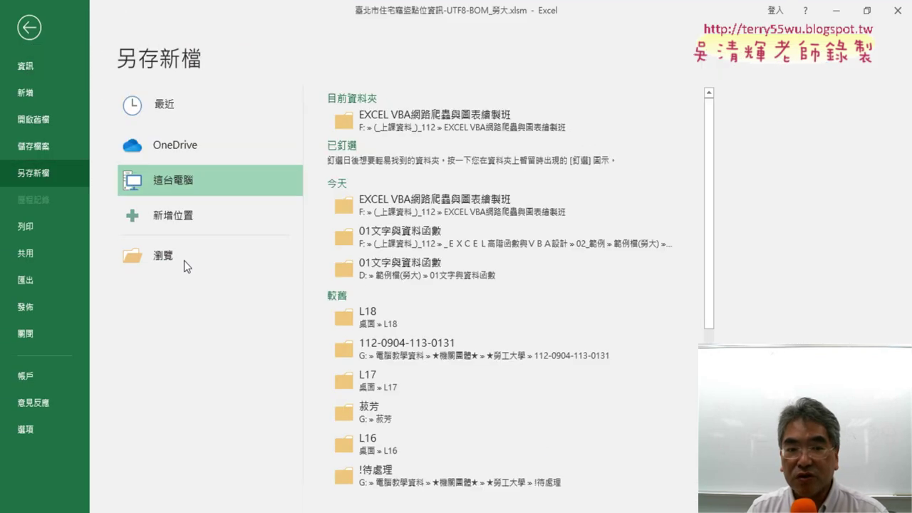
left_click(183, 260)
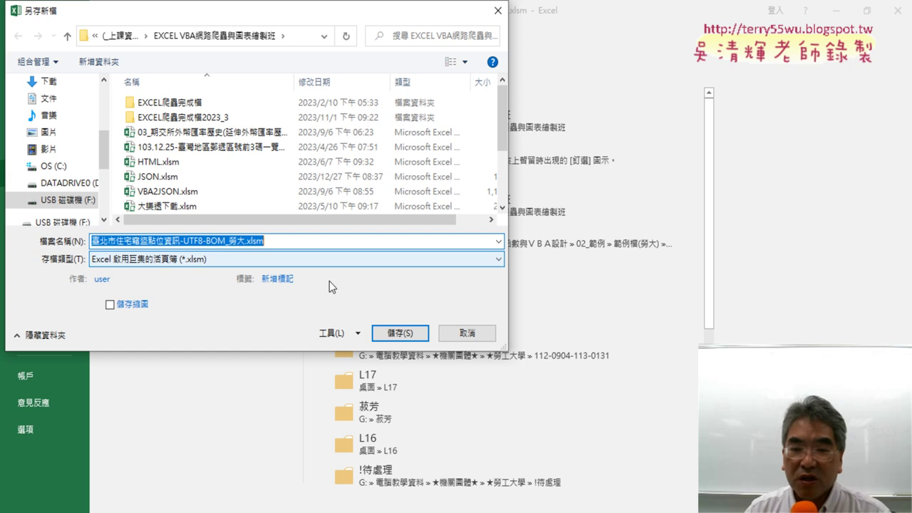
left_click(467, 333)
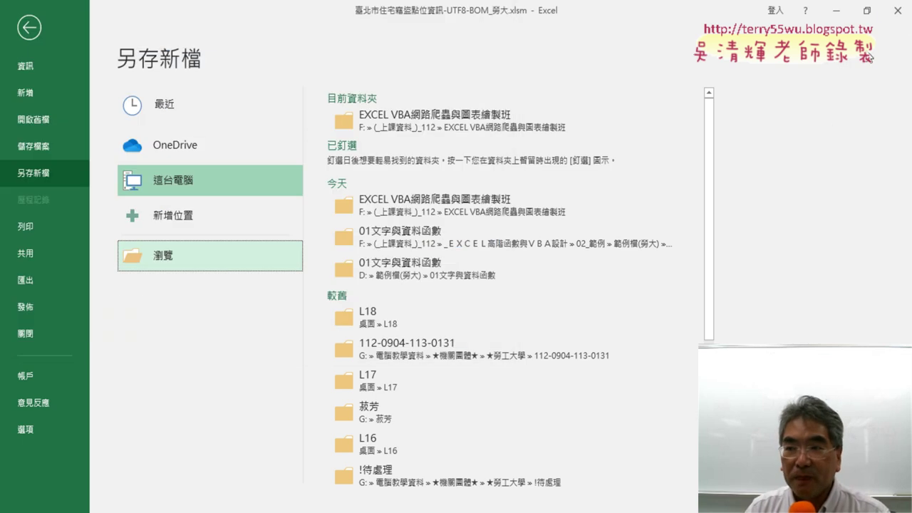
left_click(35, 24)
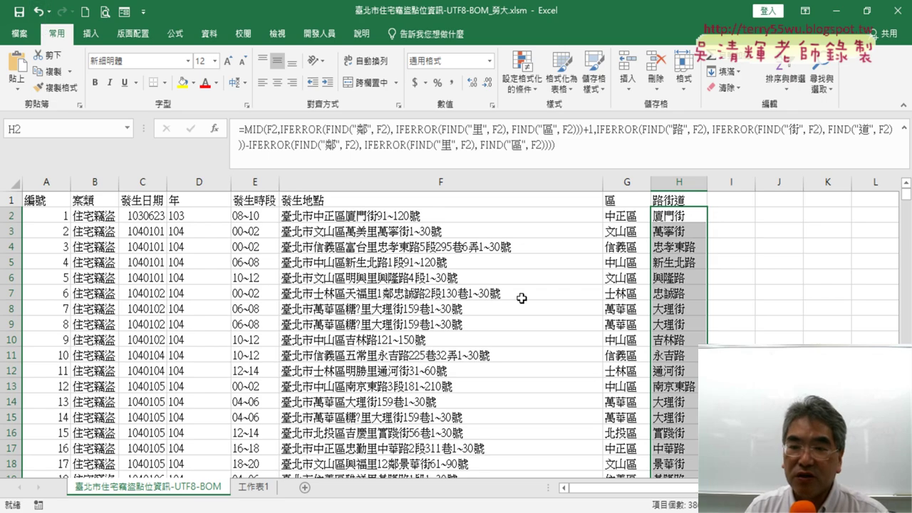
Collapse the formula bar, glance at column D and the Insert tab's pivot options, then return to Chrome.
left_click(905, 131)
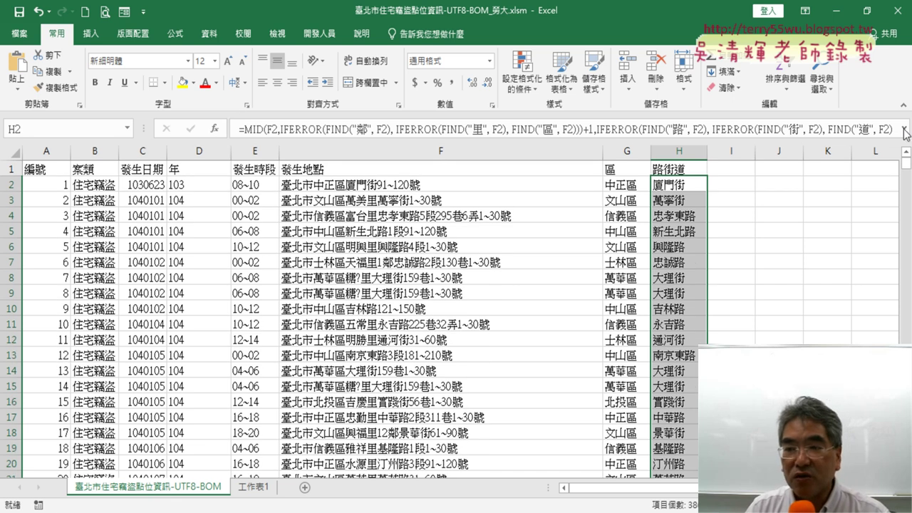
left_click(205, 148)
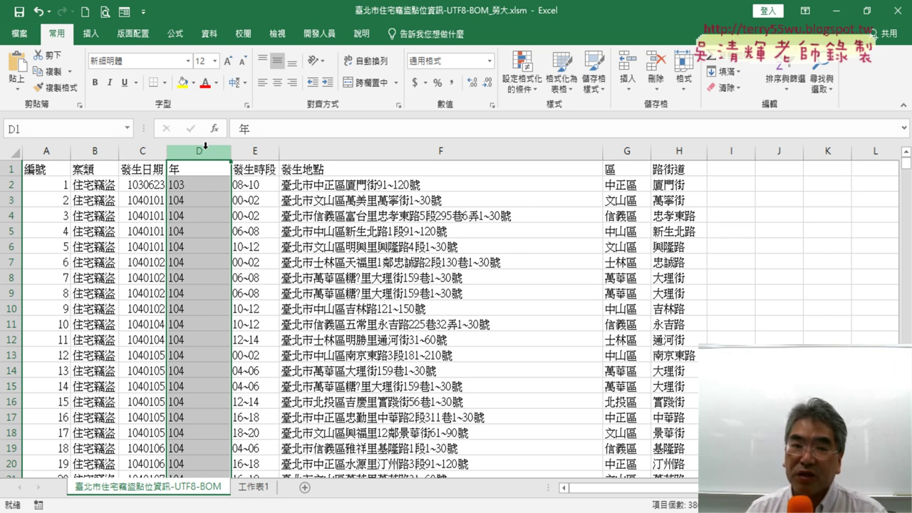
left_click(90, 33)
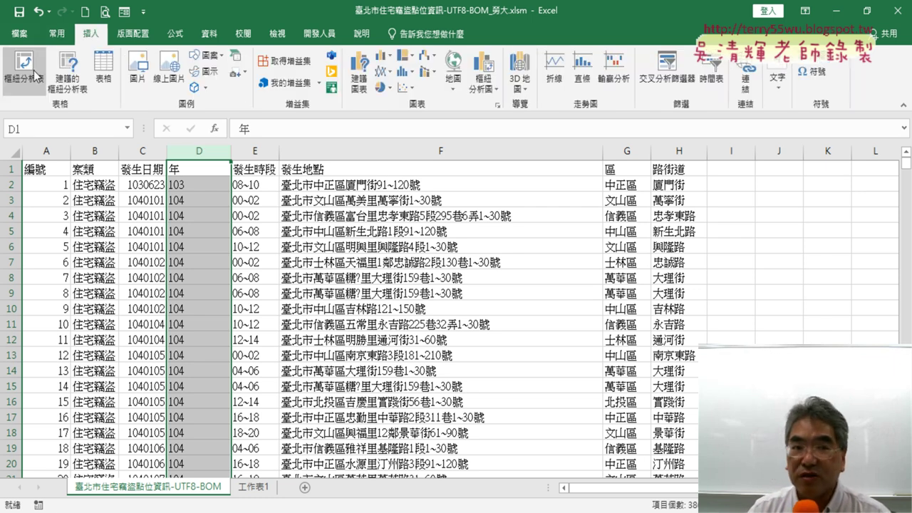
left_click(324, 247)
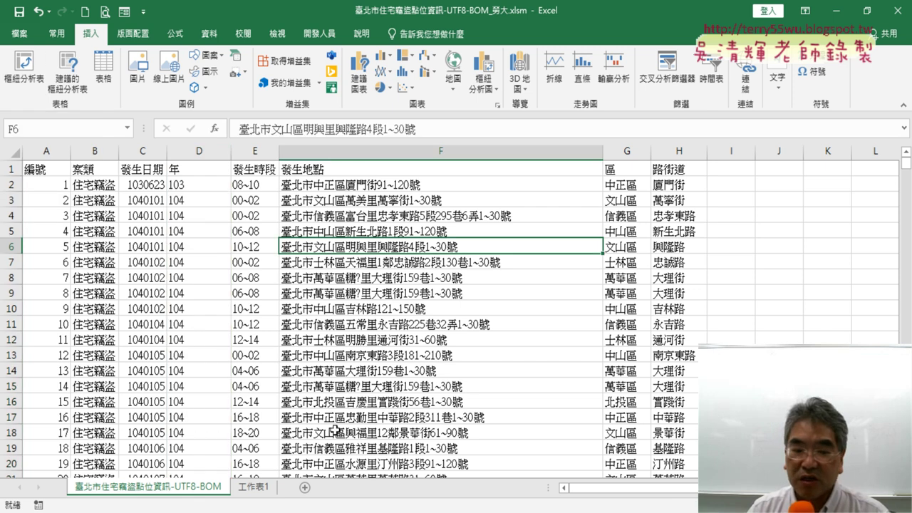
key("alt+Tab")
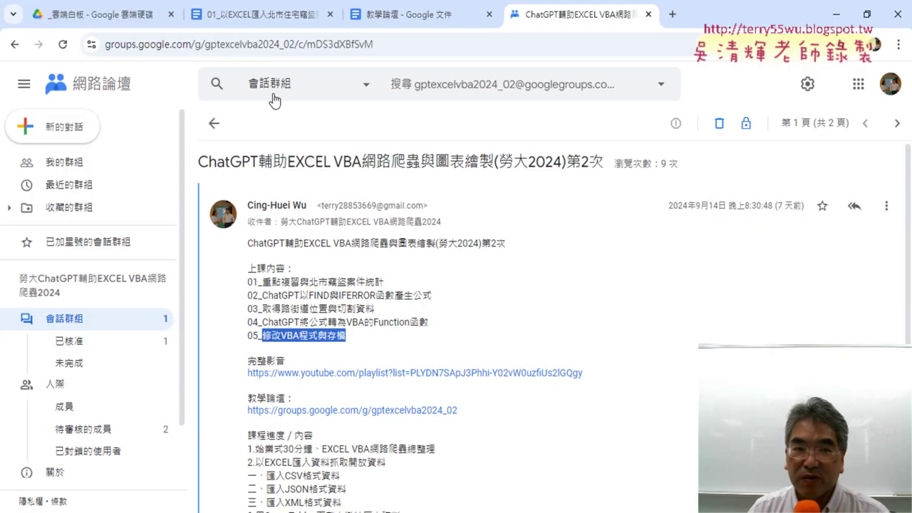
Scroll the notes to the top, highlight question lines 1–3 and the word 治安, then return to Excel.
left_click(238, 19)
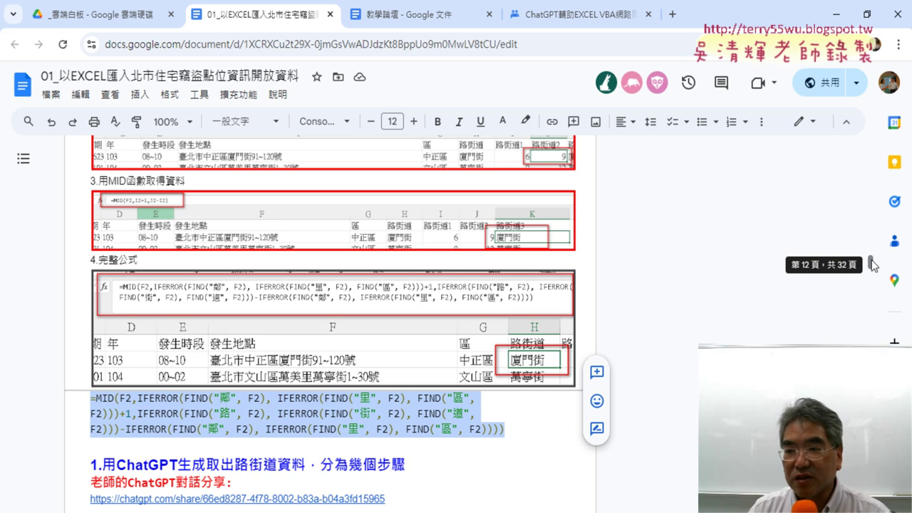
left_click_drag(872, 265, 868, 127)
left_click_drag(299, 349, 84, 312)
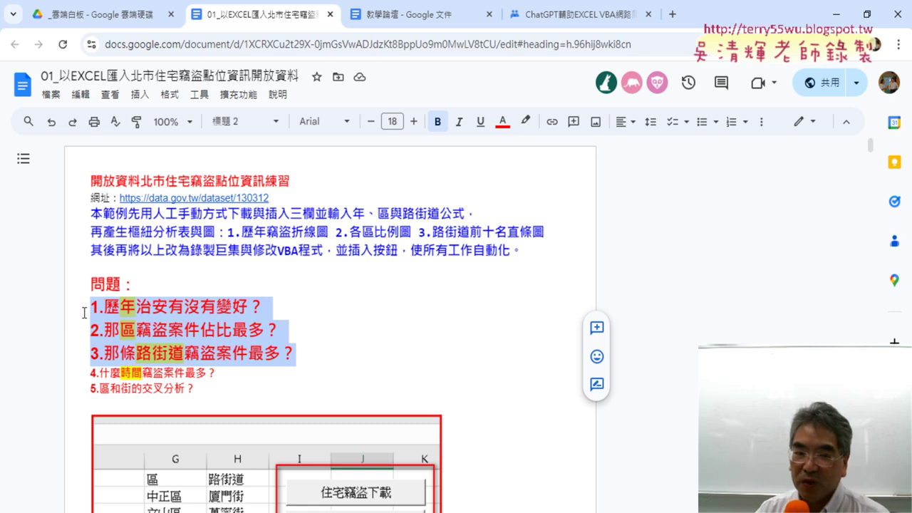
double_click(159, 306)
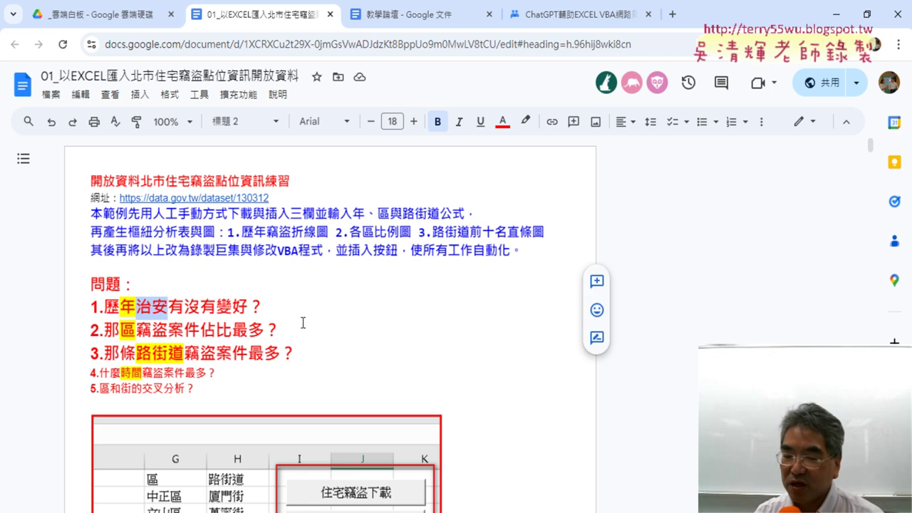
key("alt+Tab")
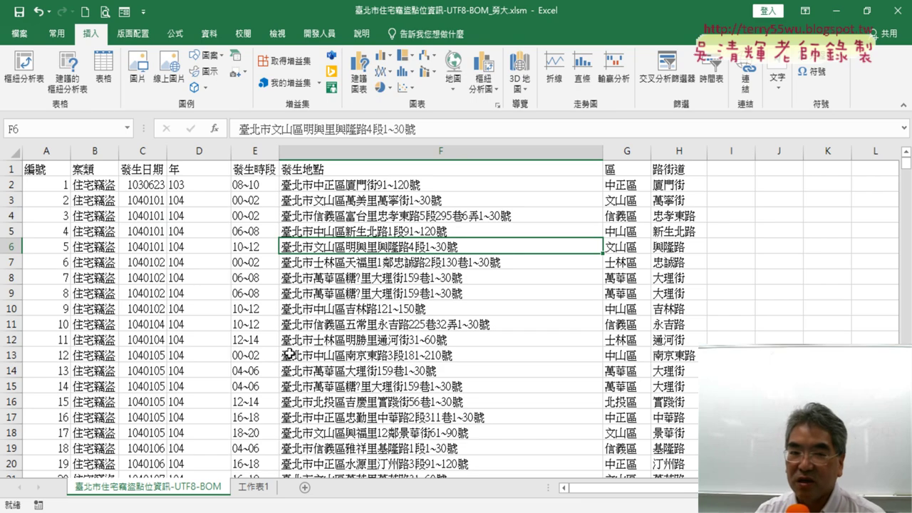
Select the 年 (D), 區 (G) and 路街道 (H) columns in turn, ending on column D, then return to the notes.
left_click(201, 148)
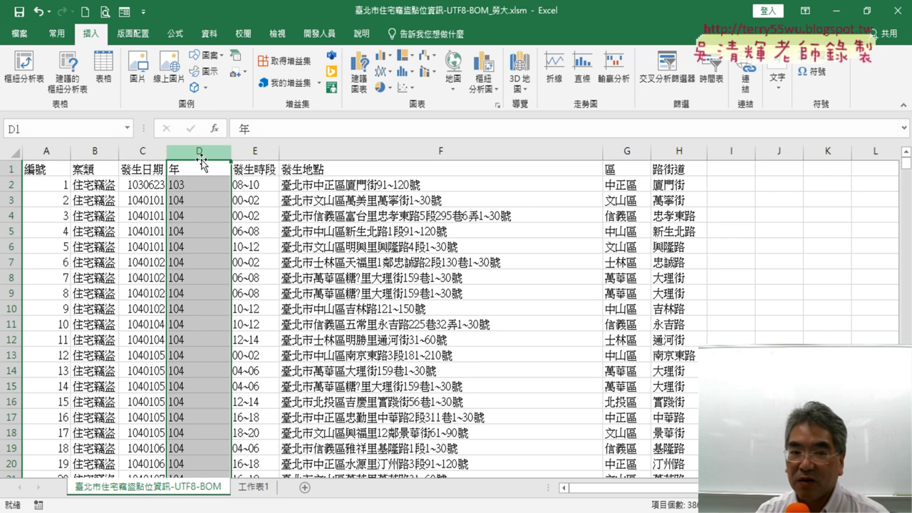
left_click(619, 152)
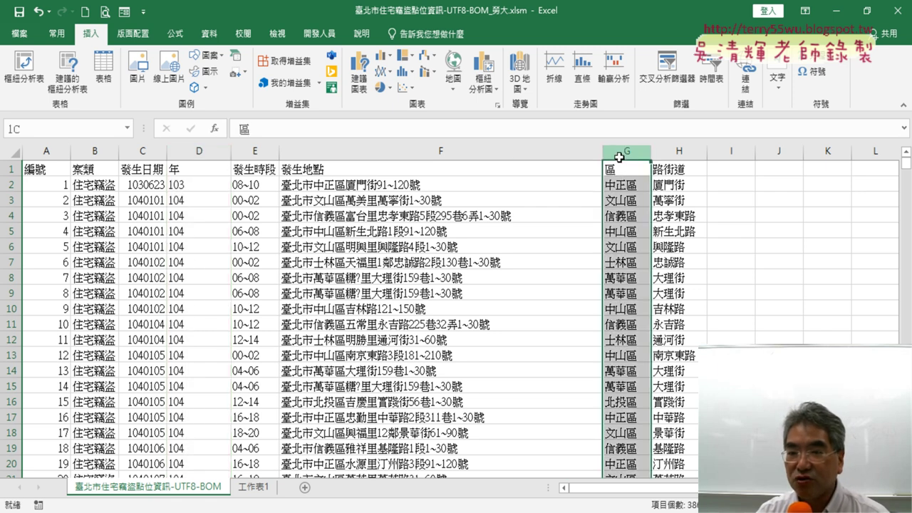
left_click(677, 152)
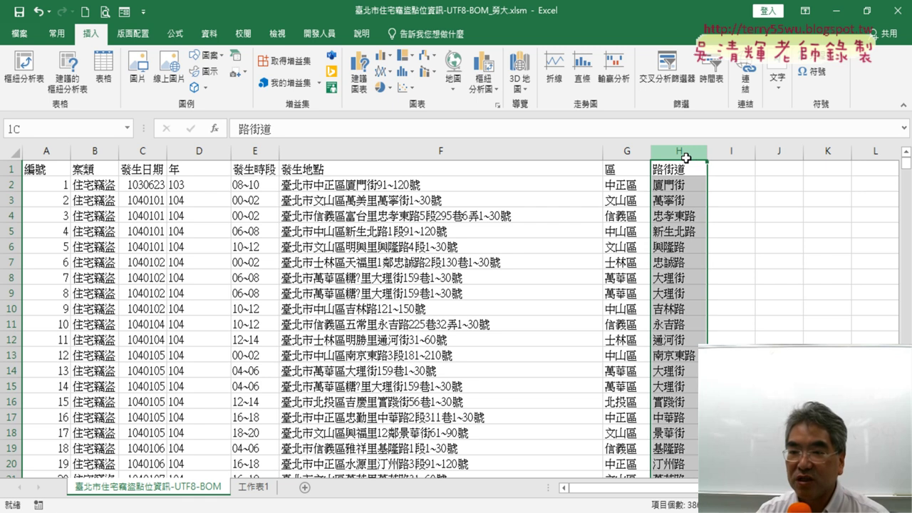
left_click(199, 150)
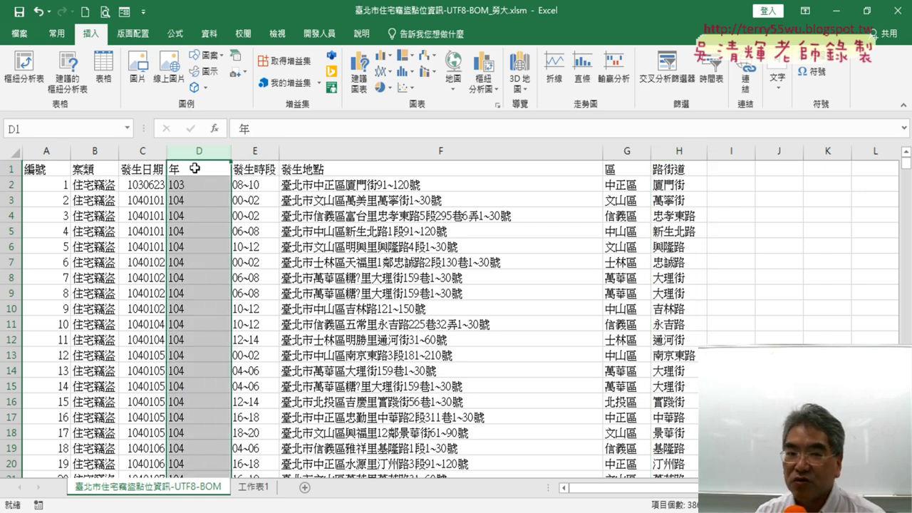
left_click(194, 168)
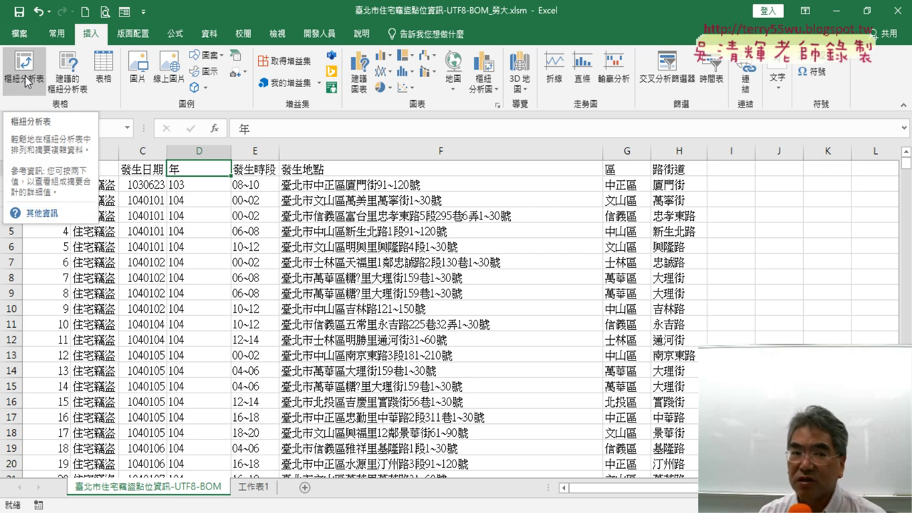
left_click(203, 151)
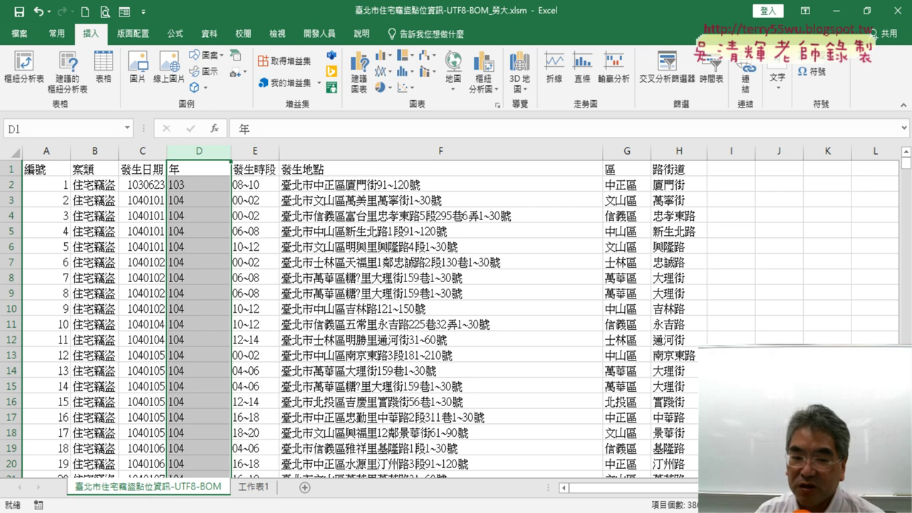
key("alt+Tab")
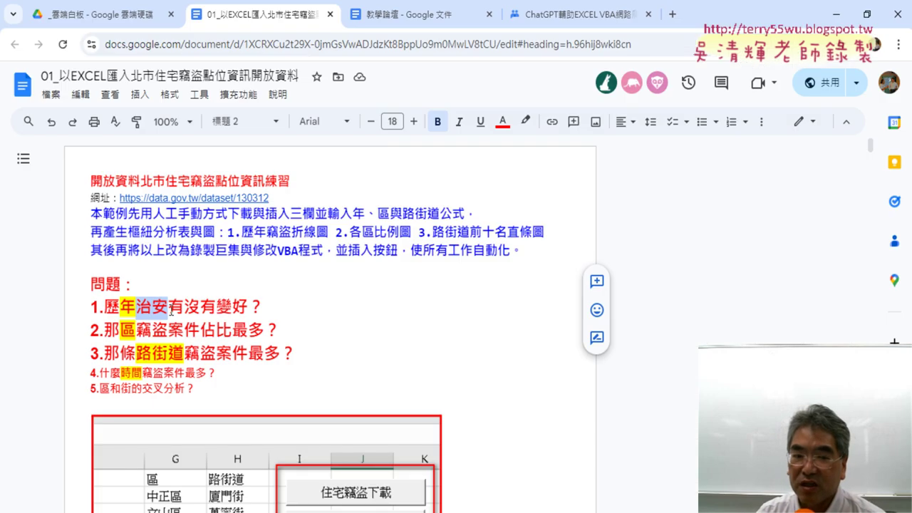
Highlight 年, 區 and 路街道 in questions 1–3, then bring up Excel's year formula in D4.
left_click(182, 307)
key("Right")
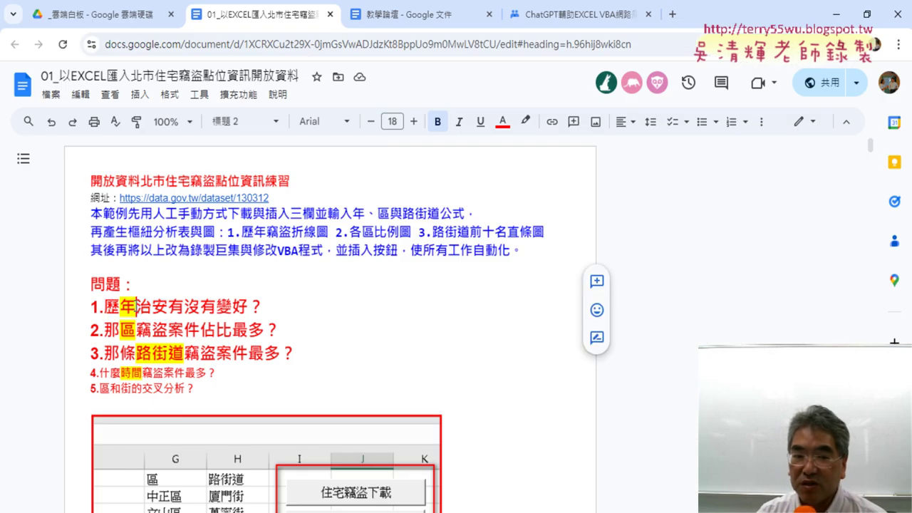
key("shift+Right")
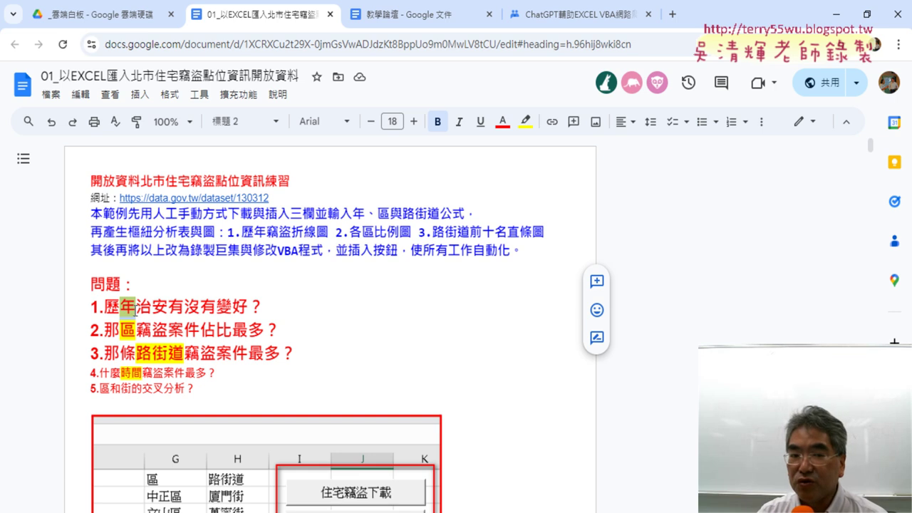
double_click(127, 331)
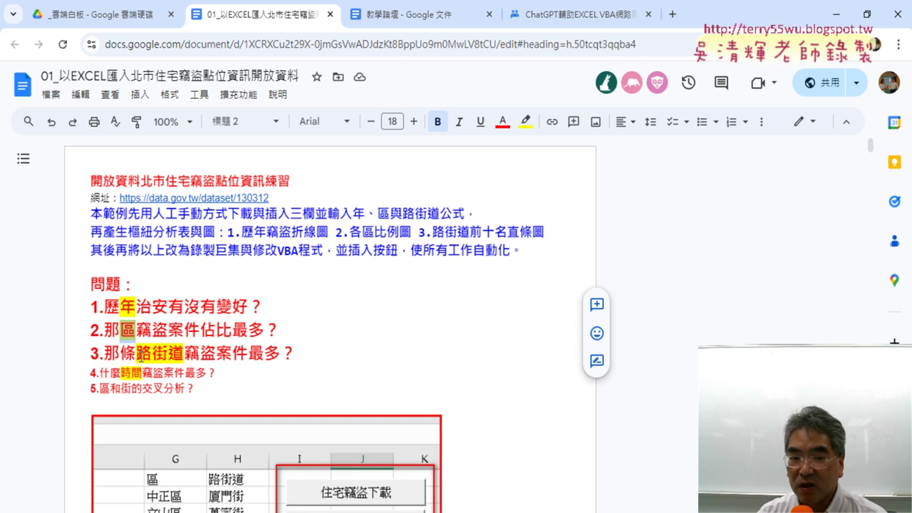
left_click_drag(137, 354, 178, 354)
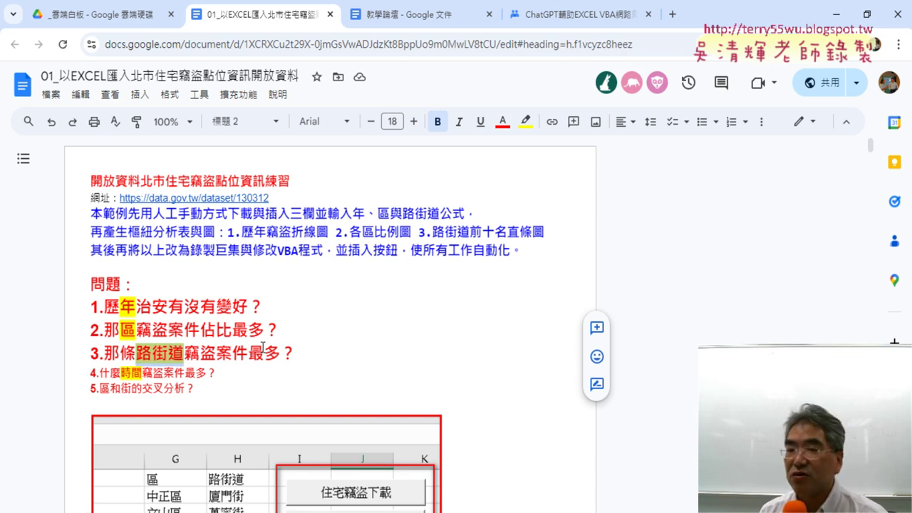
left_click(835, 14)
left_click(205, 215)
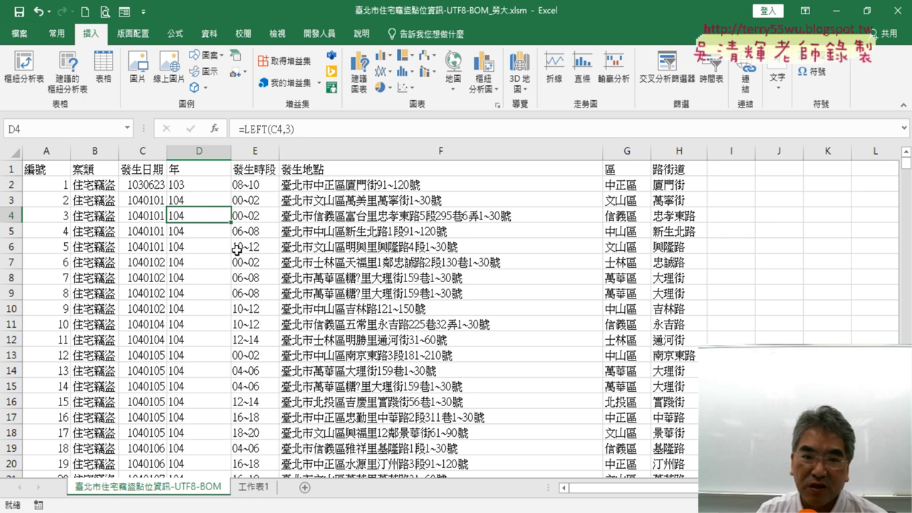
left_click(54, 169)
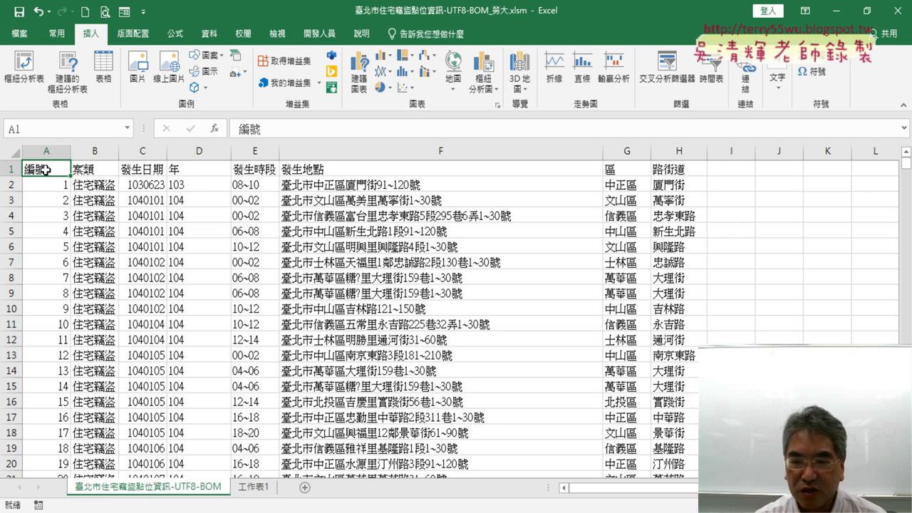
key("ctrl+shift+Right")
key("ctrl+shift+Down")
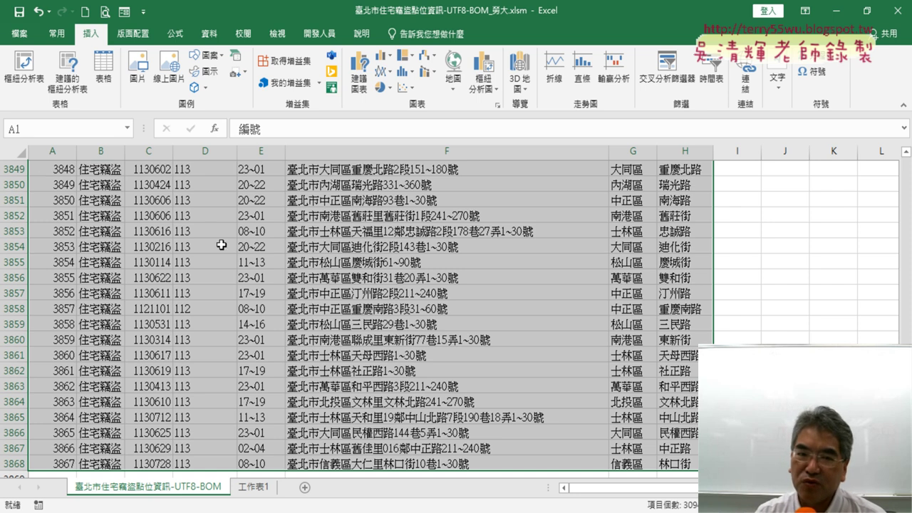
left_click(260, 232)
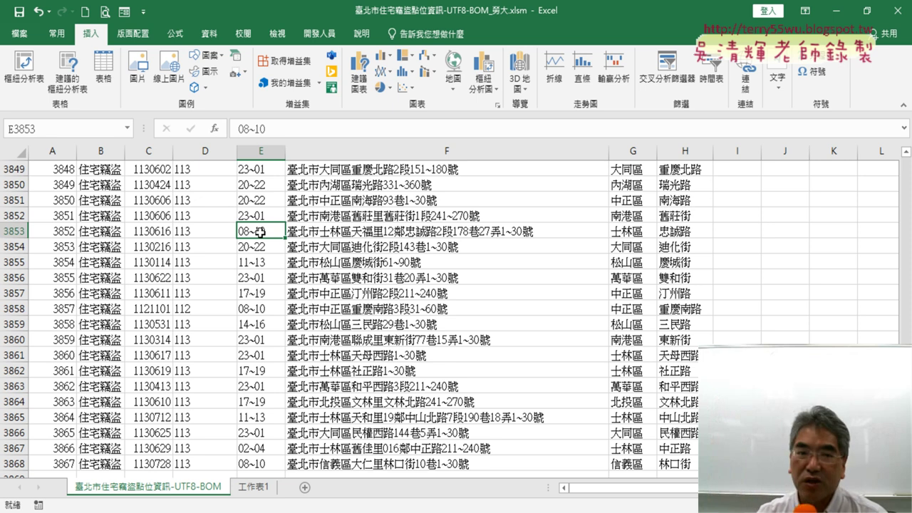
scroll(296, 217, "up", 10)
scroll(302, 215, "up", 9)
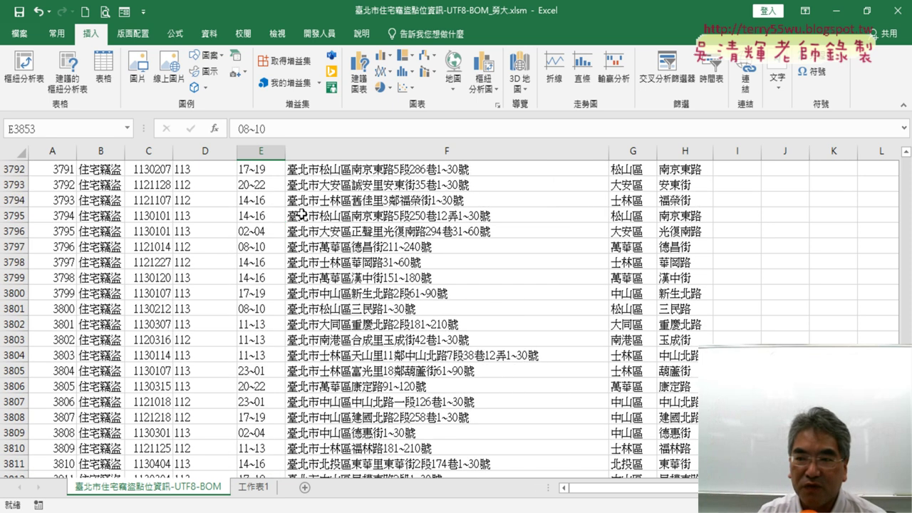
scroll(302, 215, "up", 7)
scroll(385, 206, "up", 20)
scroll(384, 207, "up", 20)
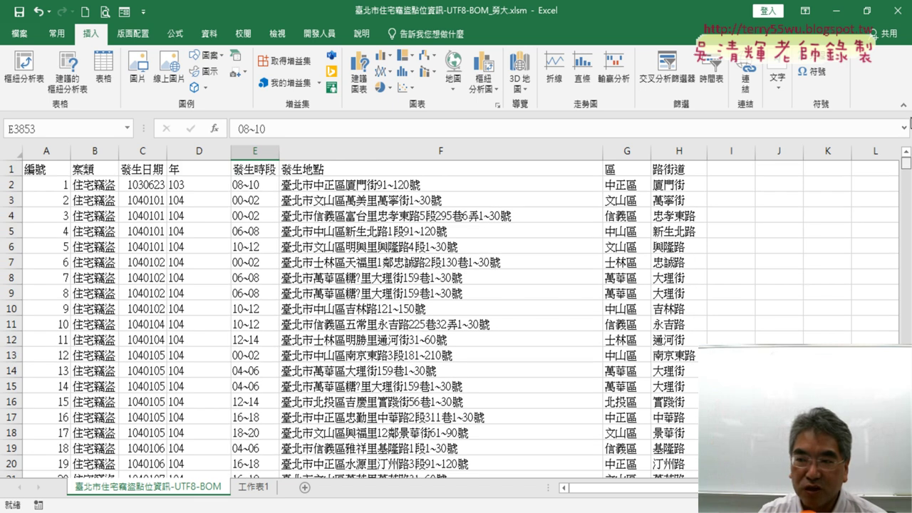
left_click(270, 187)
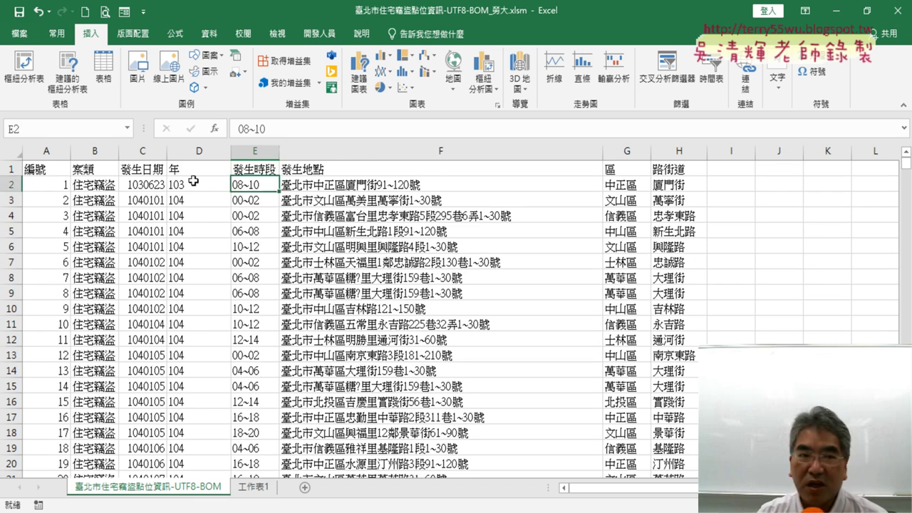
Create a PivotTable from the range $A$1:$H$3868 on a new sheet, 工作表2.
left_click(25, 74)
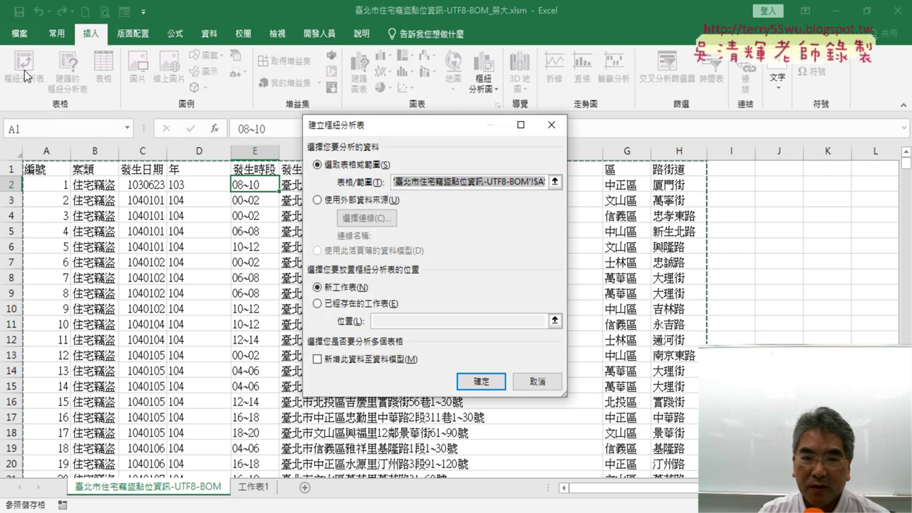
left_click(390, 183)
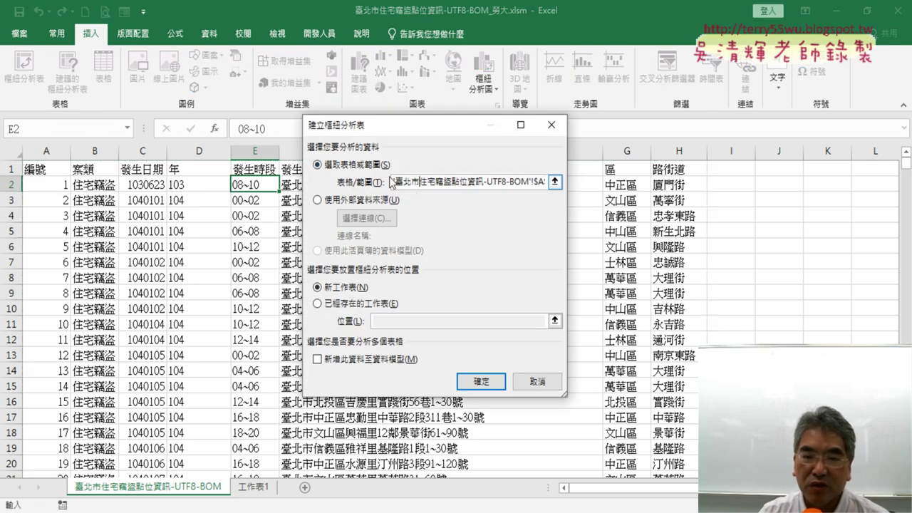
key("End")
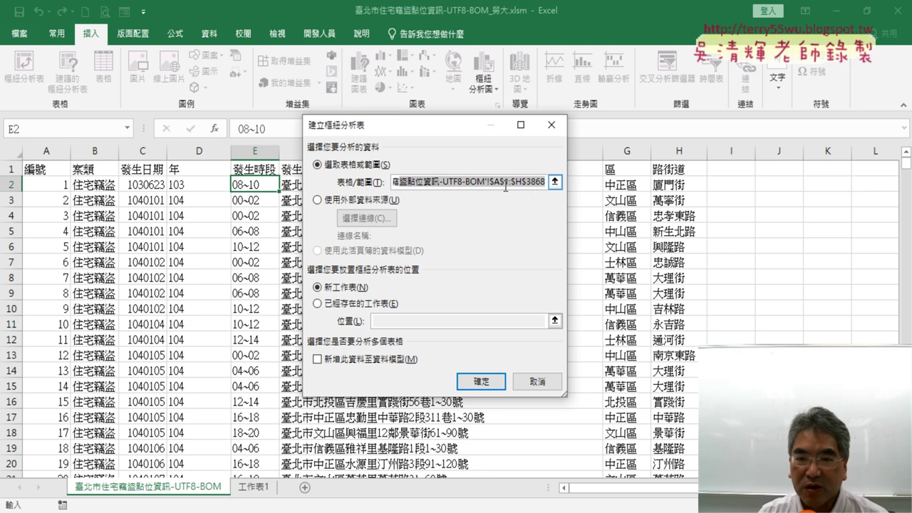
left_click(505, 182)
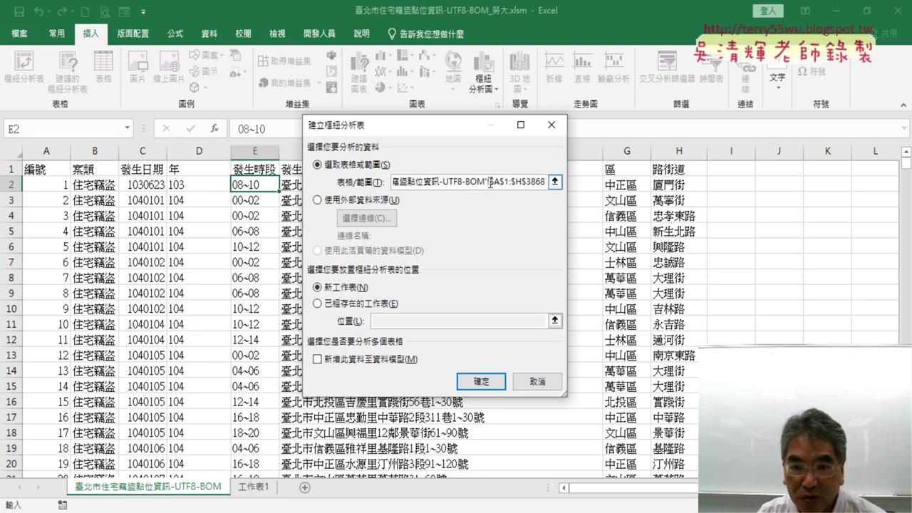
left_click_drag(487, 184, 356, 185)
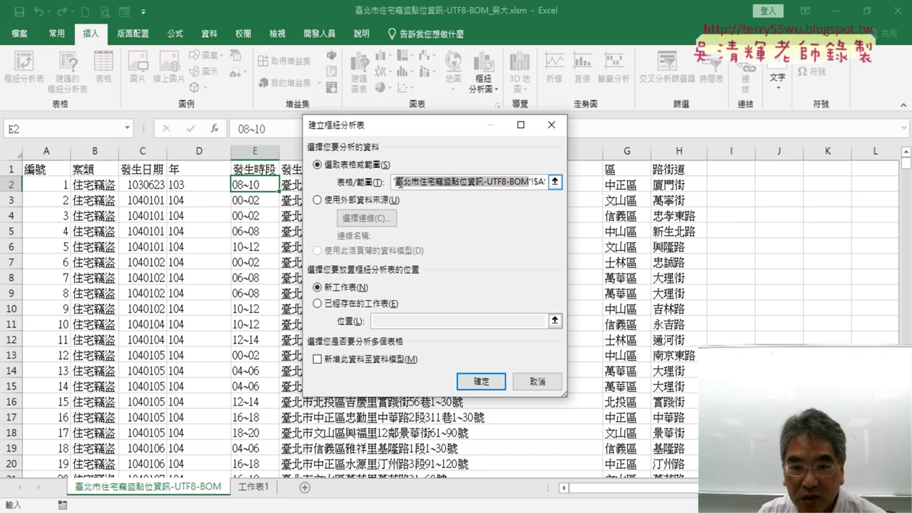
left_click(496, 177)
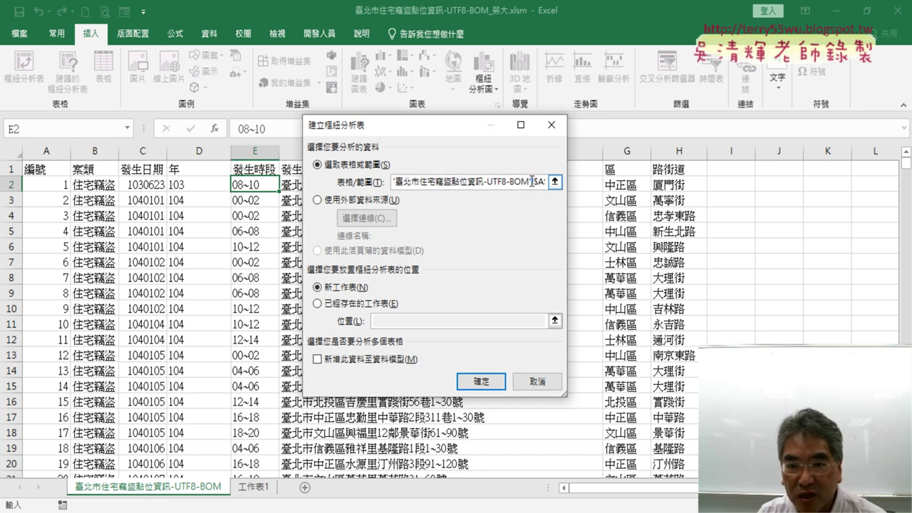
left_click_drag(540, 183, 584, 184)
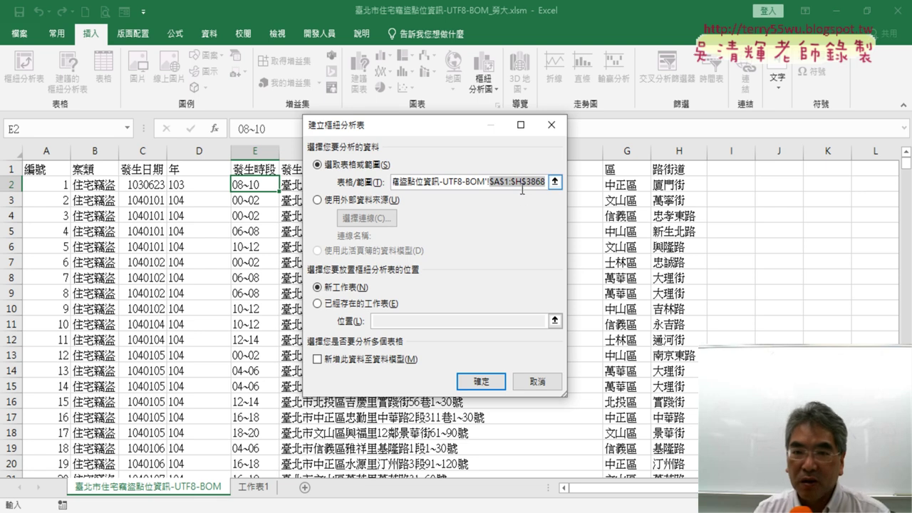
left_click(489, 384)
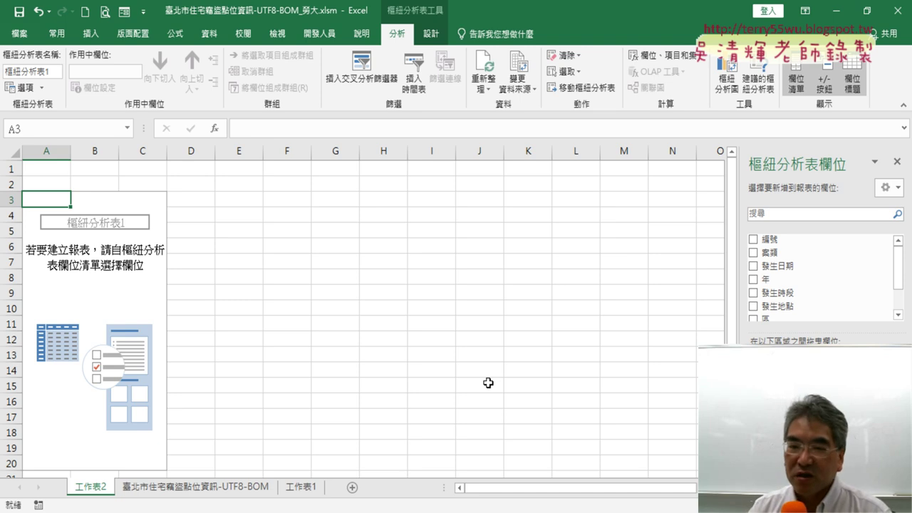
left_click(191, 490)
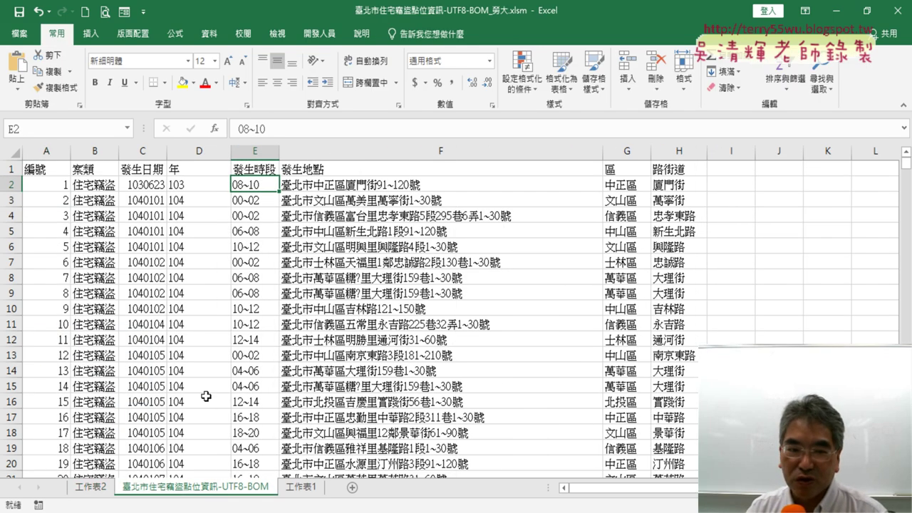
left_click(196, 186)
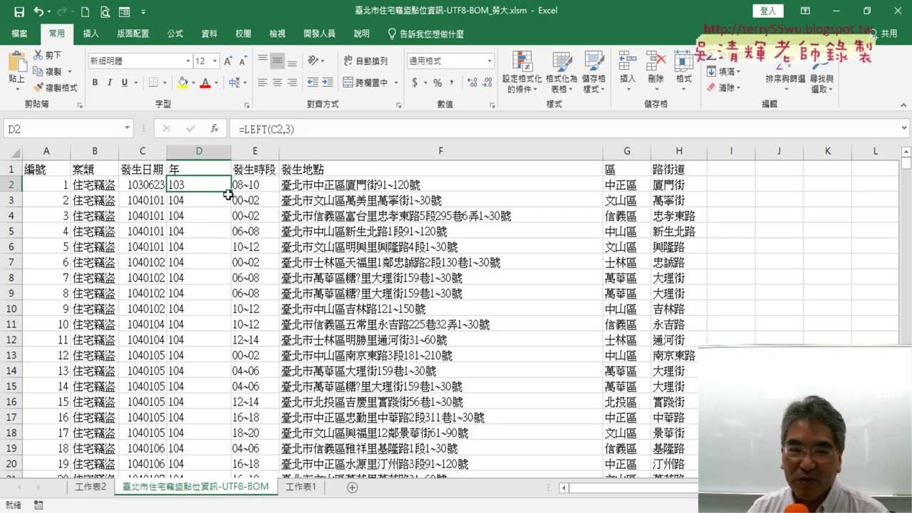
left_click(215, 198)
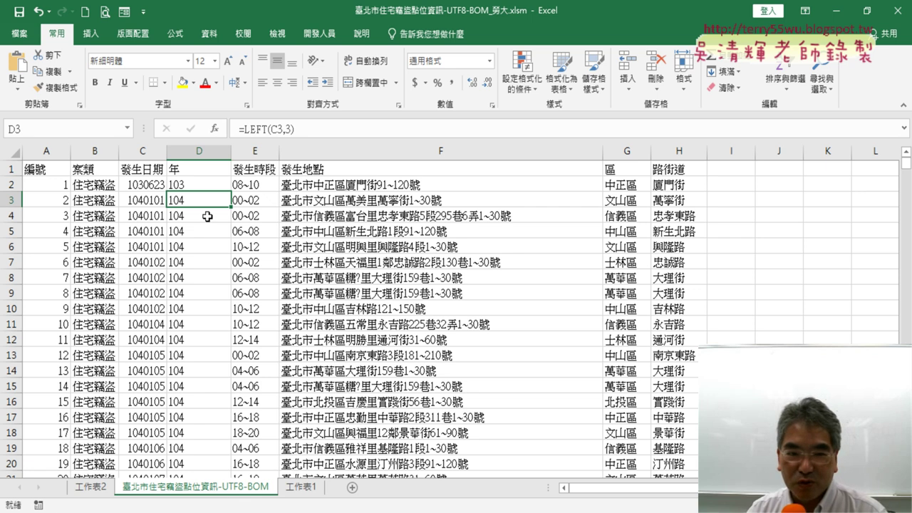
left_click(206, 218)
left_click(212, 199)
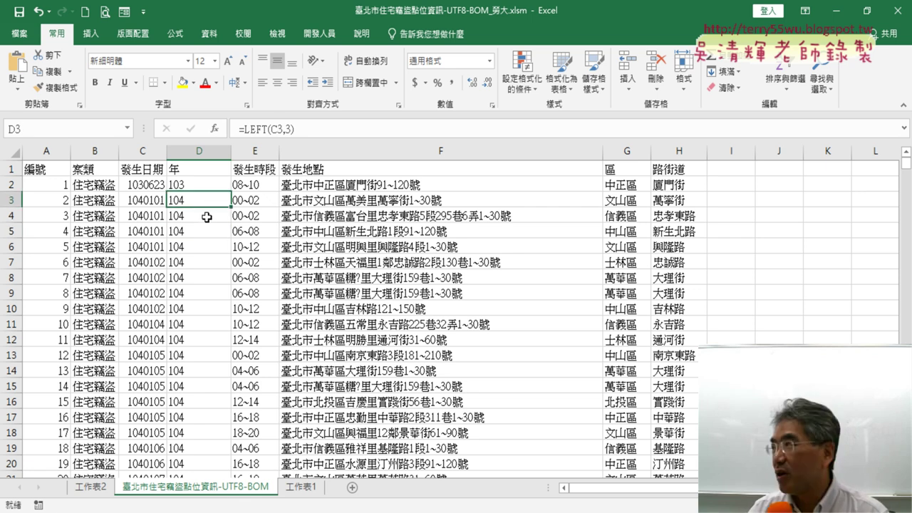
scroll(221, 497, "down", 3)
scroll(222, 498, "down", 7)
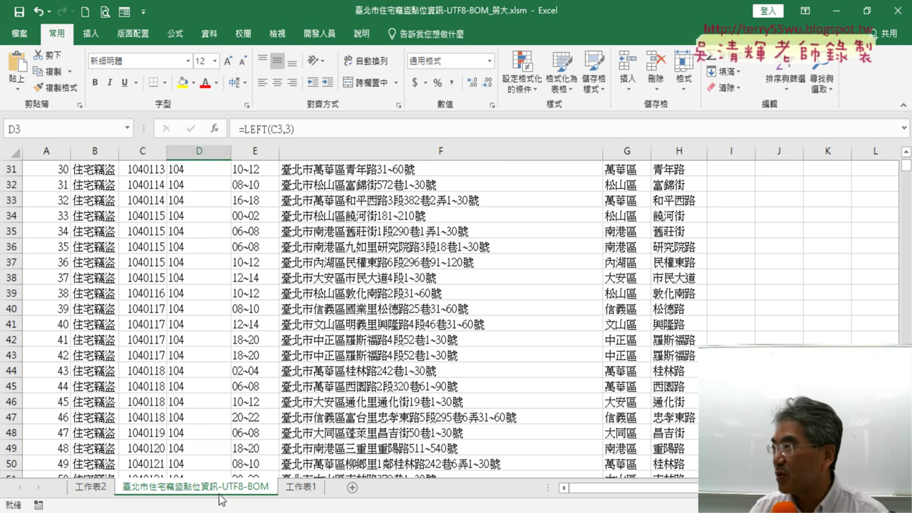
scroll(221, 499, "down", 7)
scroll(214, 470, "down", 8)
scroll(201, 440, "down", 8)
scroll(199, 434, "down", 8)
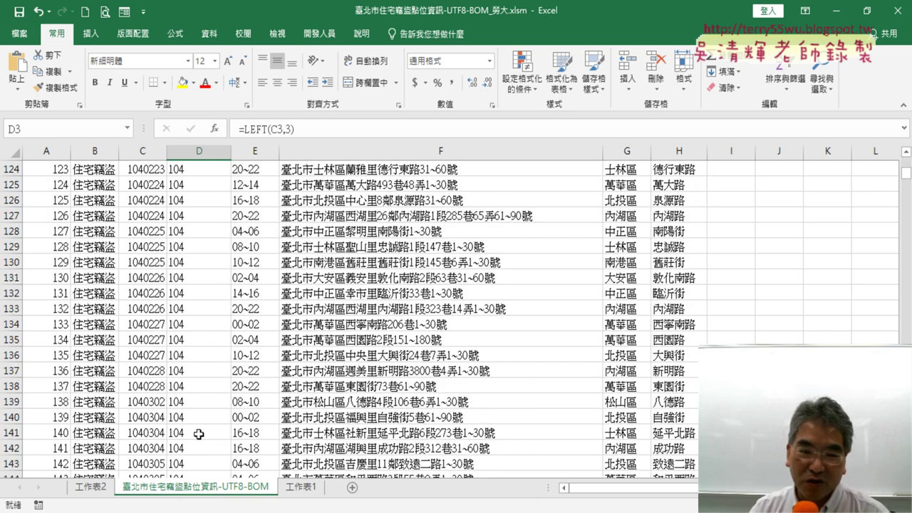
scroll(199, 434, "up", 11)
scroll(199, 432, "up", 10)
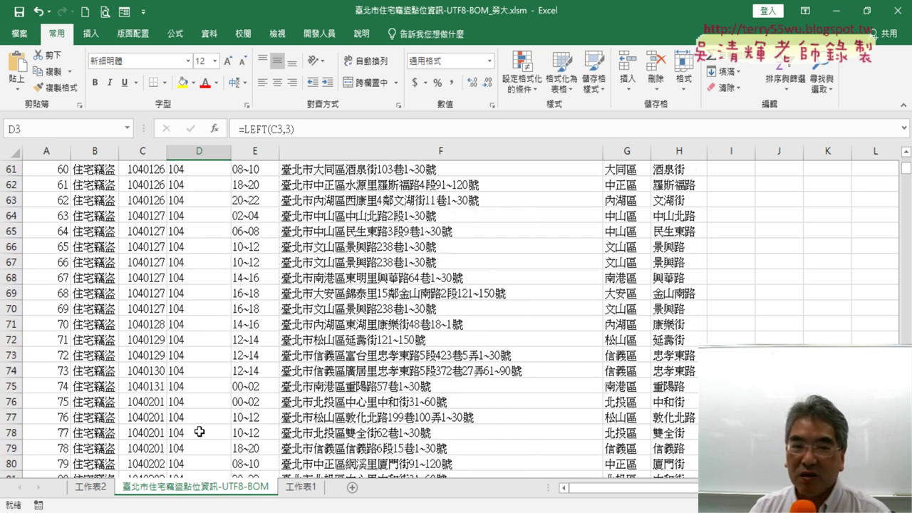
scroll(199, 430, "up", 10)
scroll(201, 425, "up", 9)
scroll(202, 426, "up", 1)
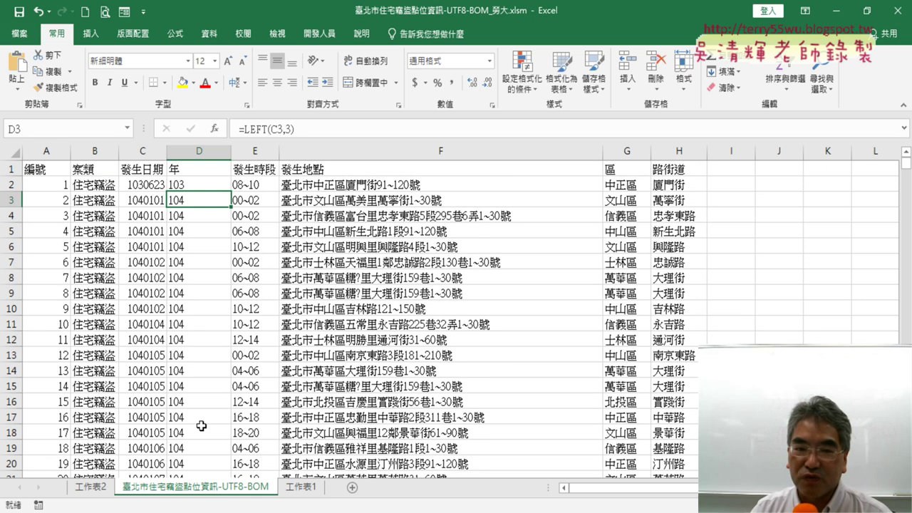
left_click(95, 487)
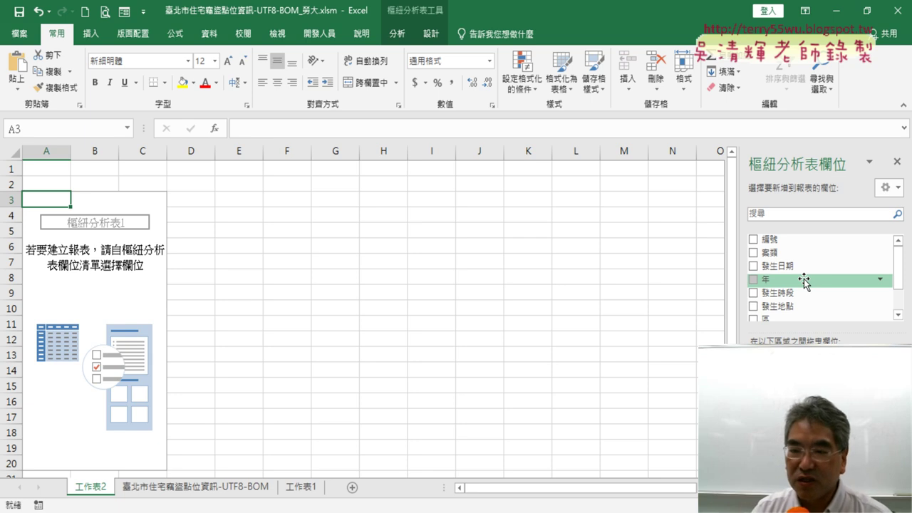
left_click_drag(803, 280, 810, 285)
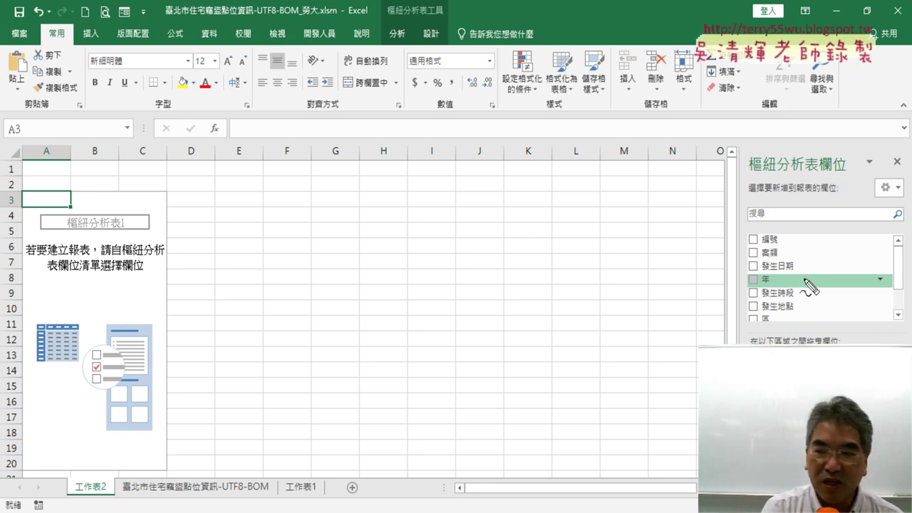
left_click_drag(728, 147, 726, 345)
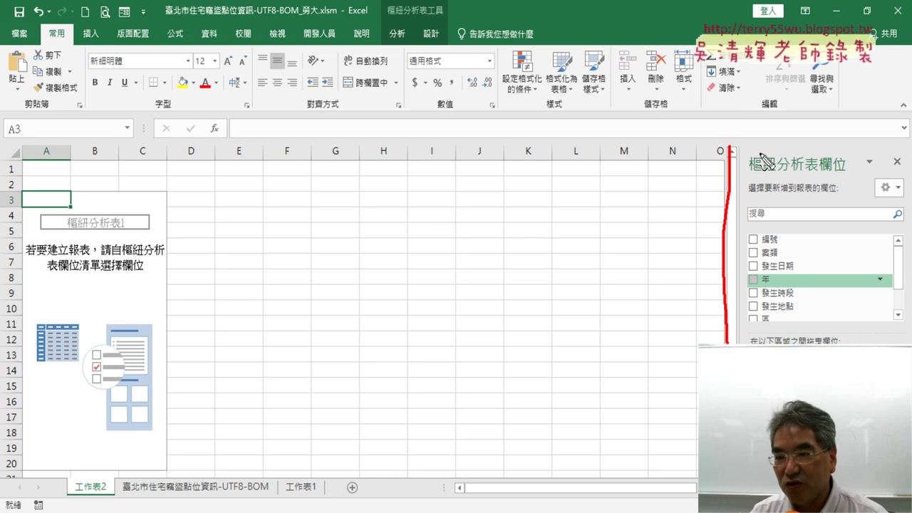
mouse_move(732, 121)
left_mouse_down()
mouse_move(848, 130)
mouse_move(835, 142)
left_mouse_up()
left_click_drag(758, 173, 845, 171)
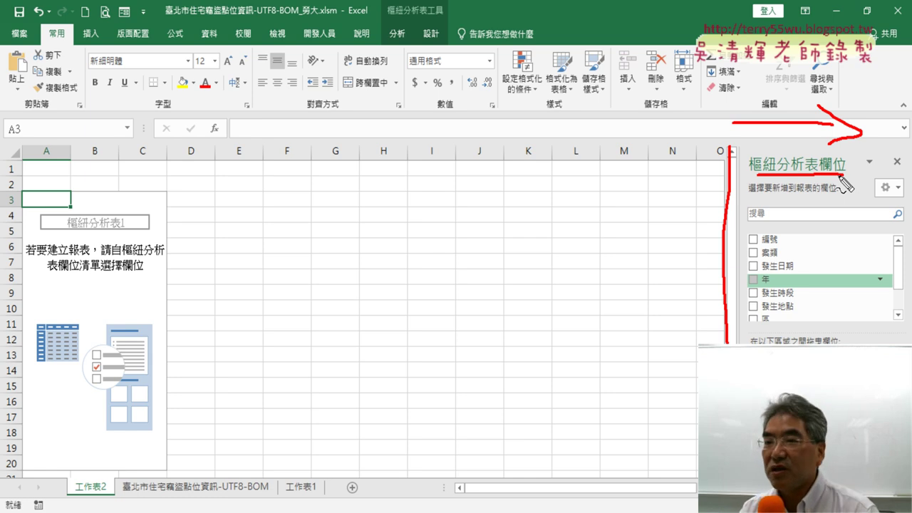
left_click_drag(776, 274, 768, 285)
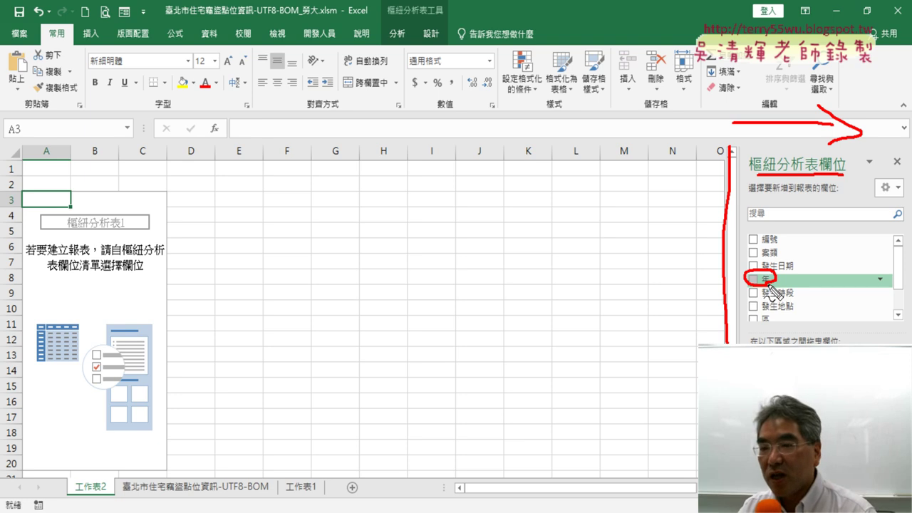
left_click_drag(765, 286, 762, 345)
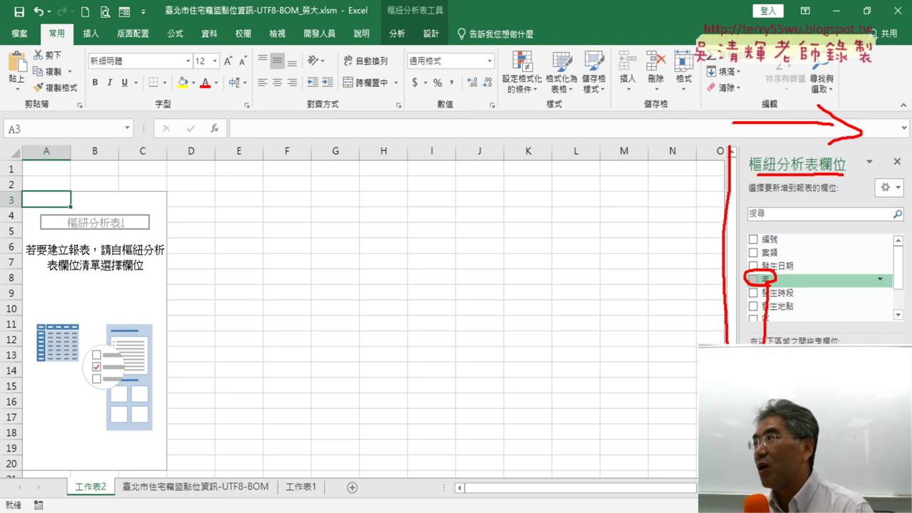
key("Escape")
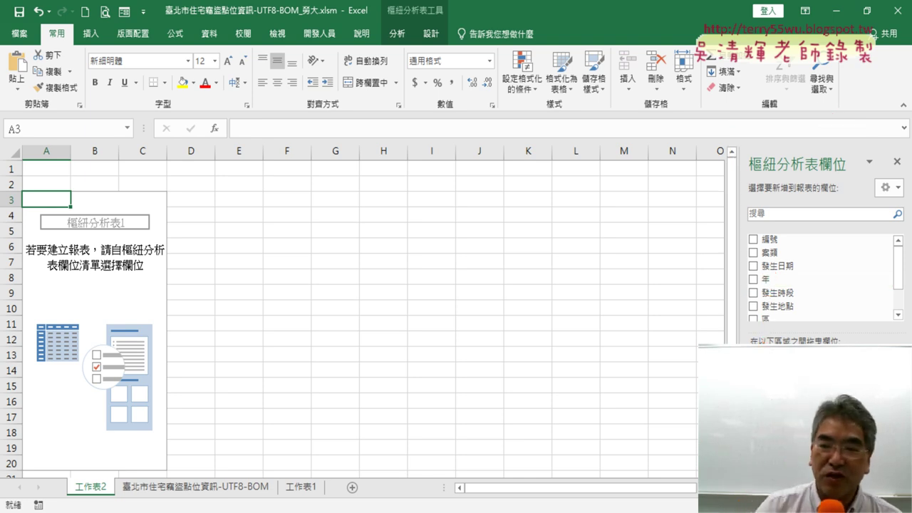
scroll(786, 297, "down", 1)
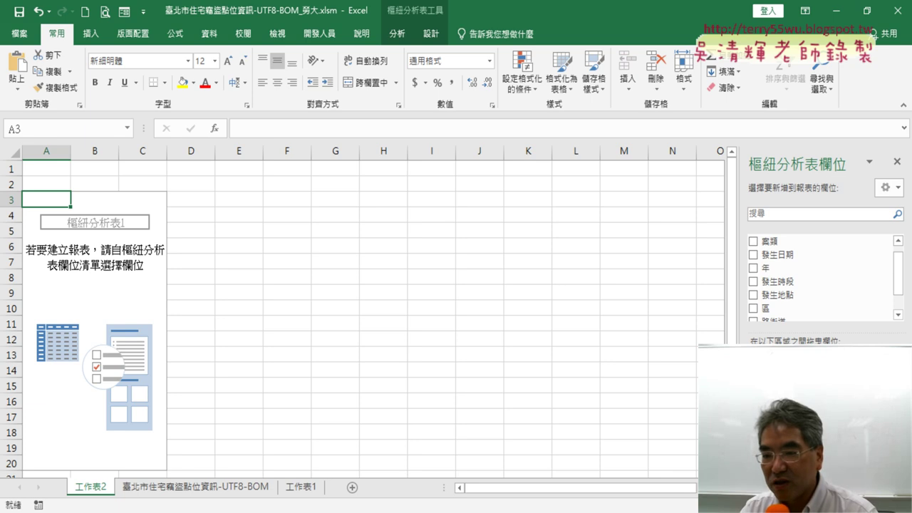
Add the 年 field to the pivot rows, listing years 102 to 113 with a 總計 of 3867.
left_click(753, 267)
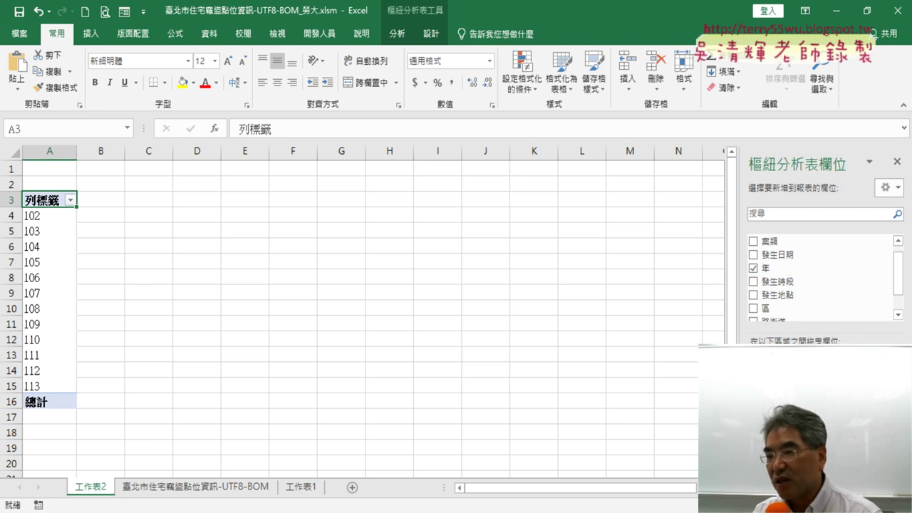
scroll(775, 271, "down", 1)
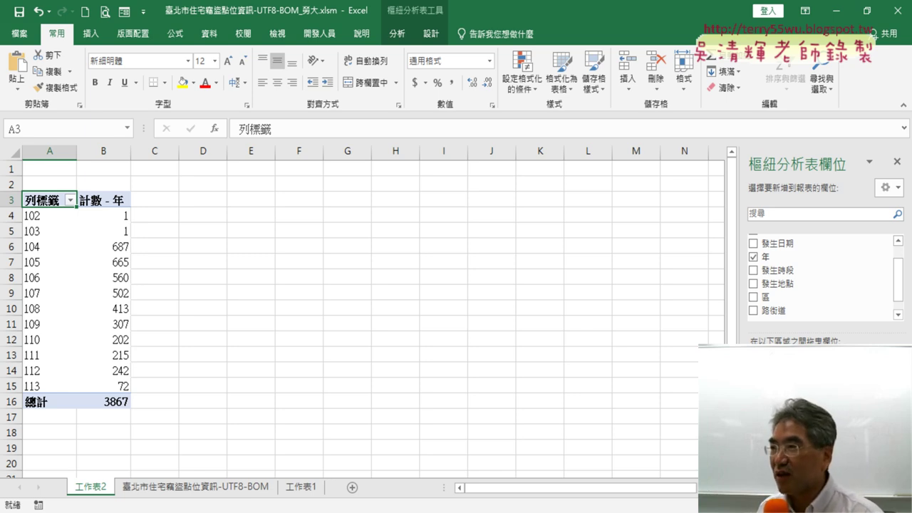
Switch to the burglary data sheet and select its 年 column D.
left_click(213, 489)
left_click(197, 151)
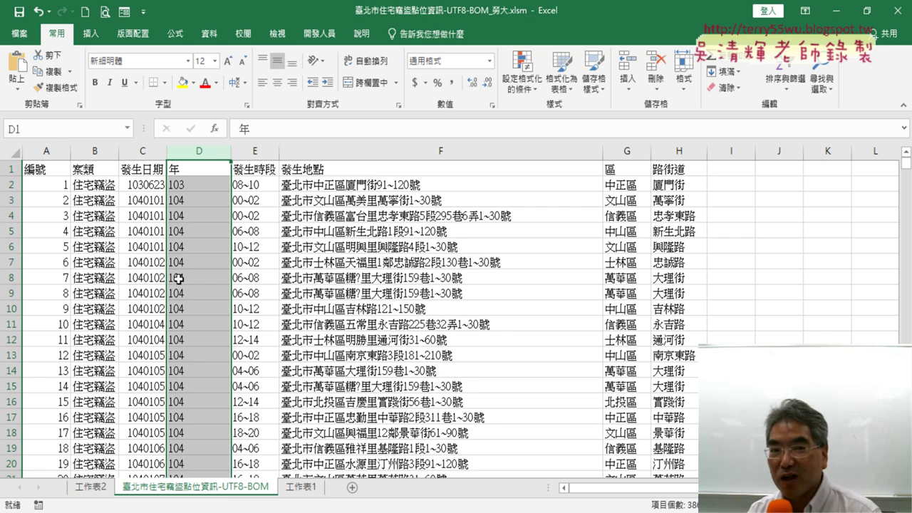
Return to 工作表2 and select the year 104 case count in B6.
left_click(99, 488)
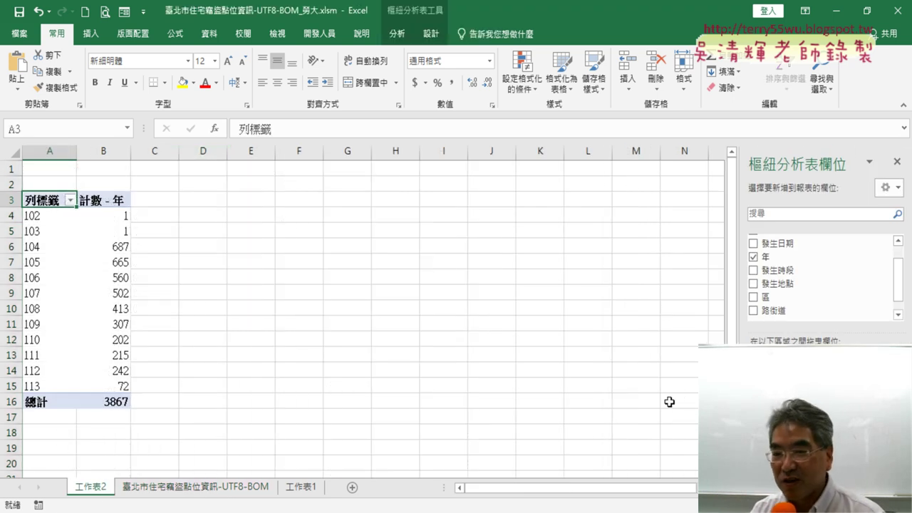
left_click(118, 248)
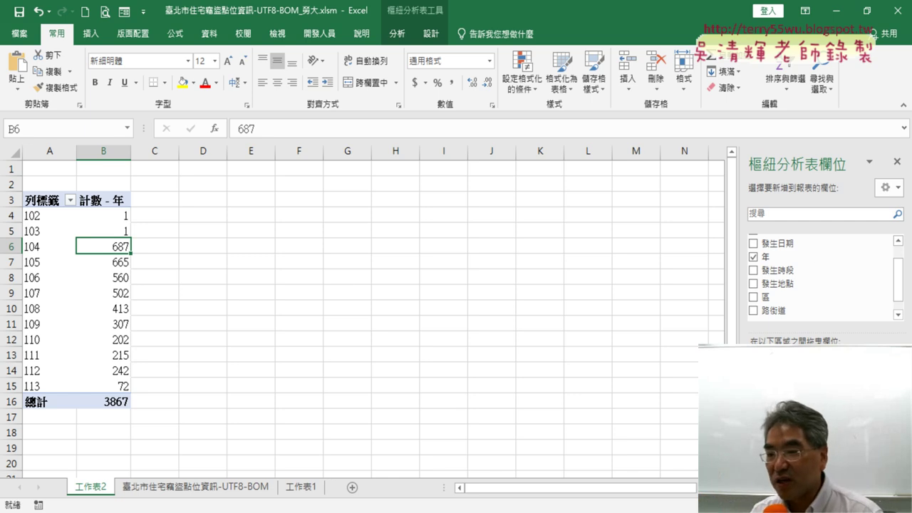
left_click(815, 357)
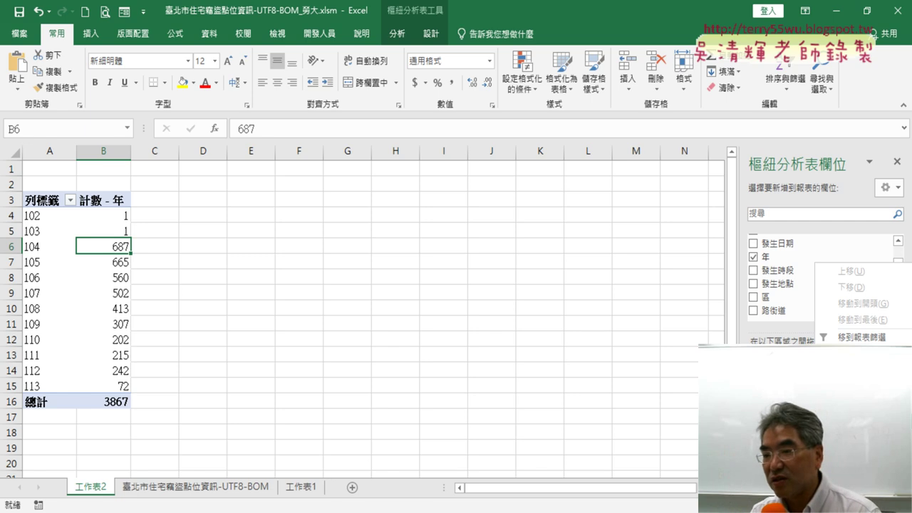
left_click(855, 420)
left_click(345, 273)
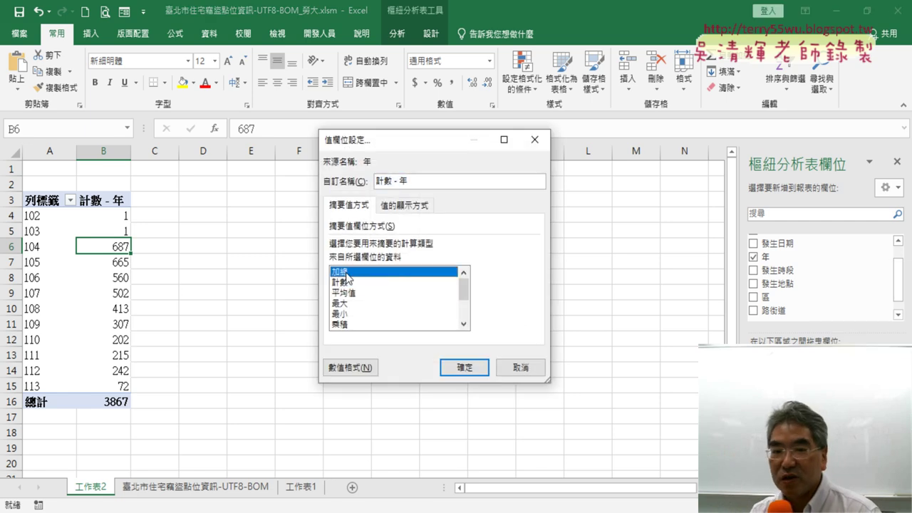
left_click(349, 284)
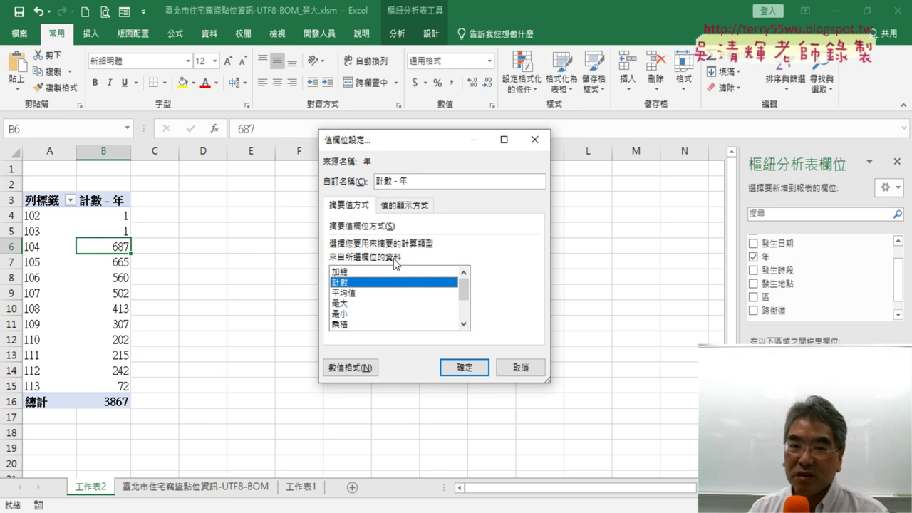
left_click(403, 273)
left_click(356, 282)
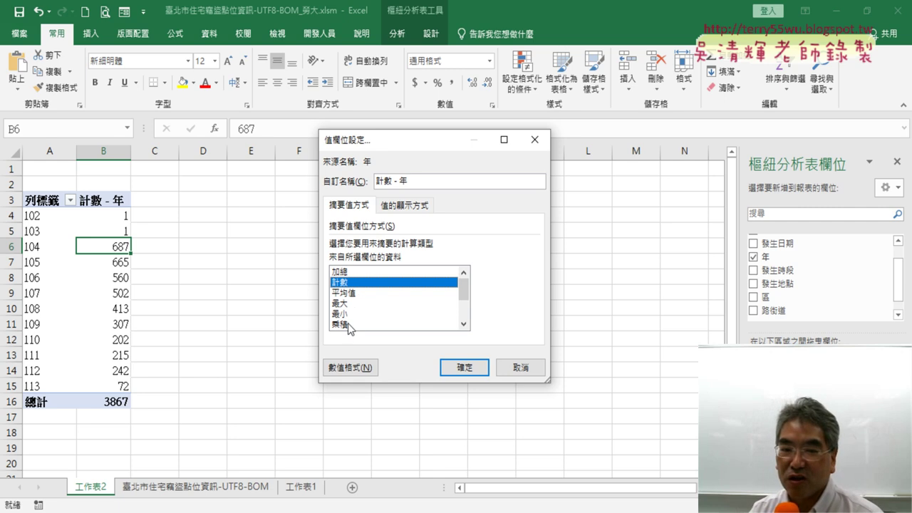
left_click(463, 324)
left_click(463, 324)
left_click(463, 324)
left_click(464, 323)
left_click(463, 323)
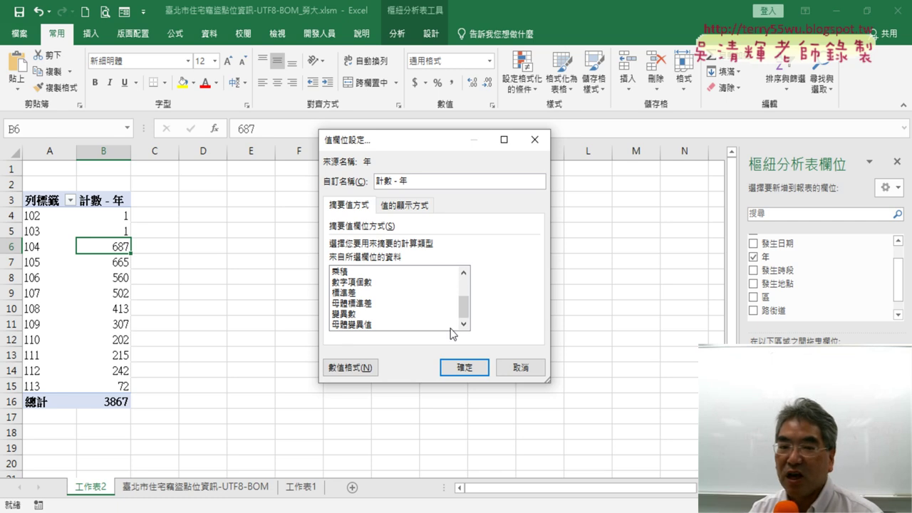
left_click(522, 369)
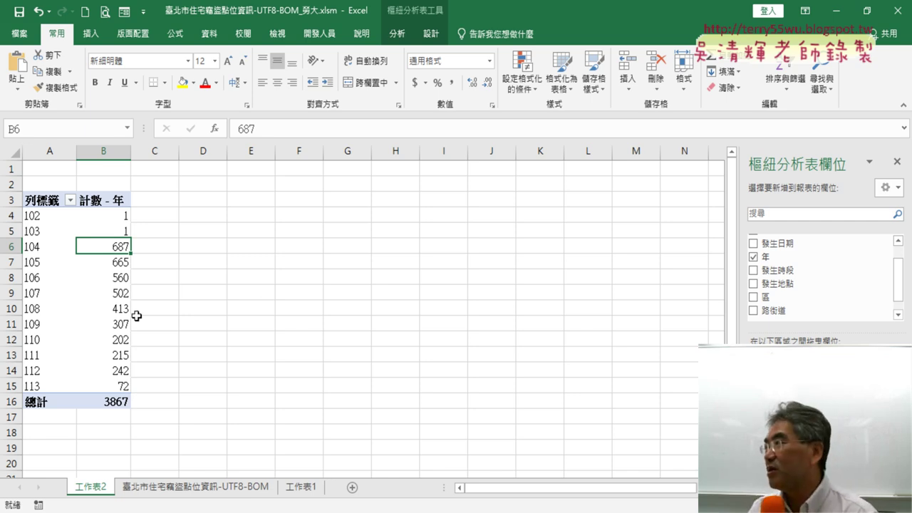
Review the counts for years 105, 106 and 113, then select the rows for years 104–112.
left_click(115, 262)
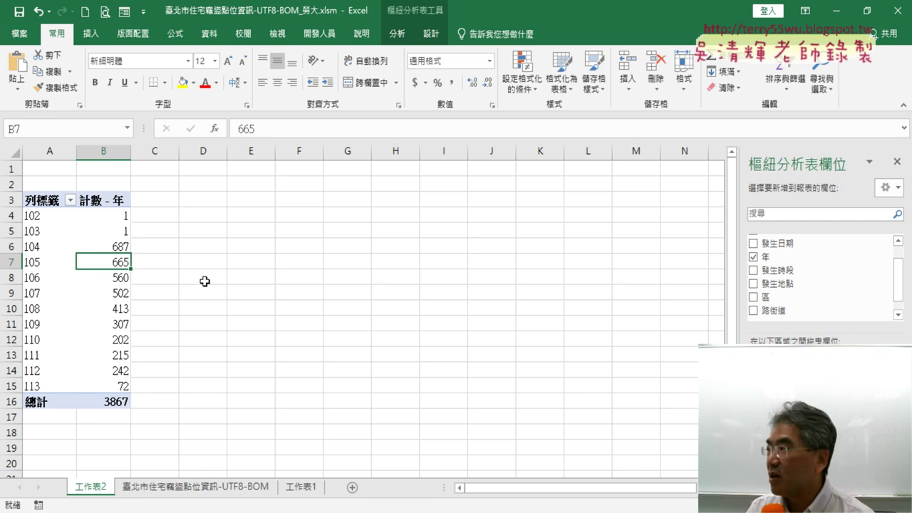
left_click(99, 277)
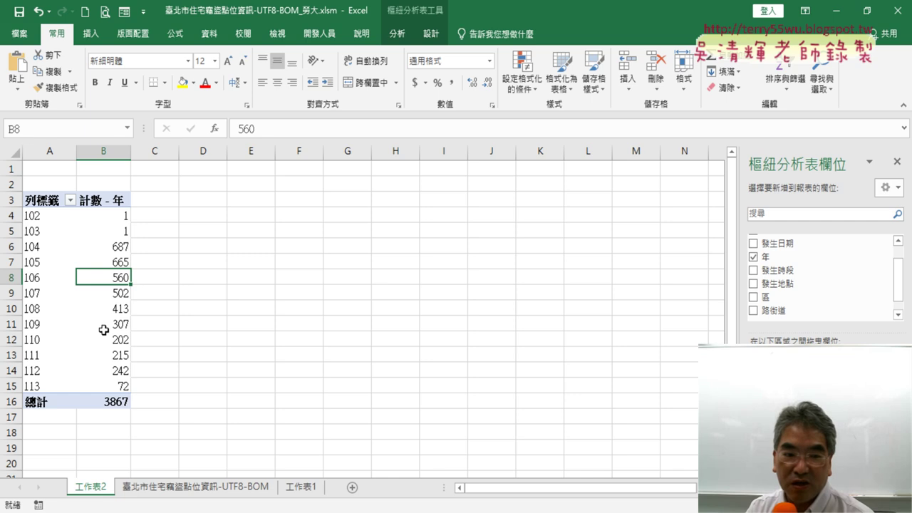
left_click(108, 384)
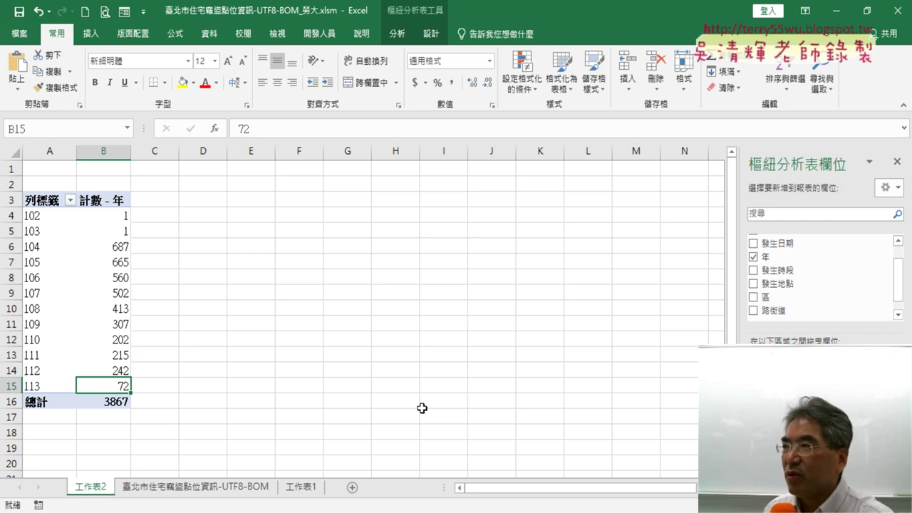
left_click(19, 247)
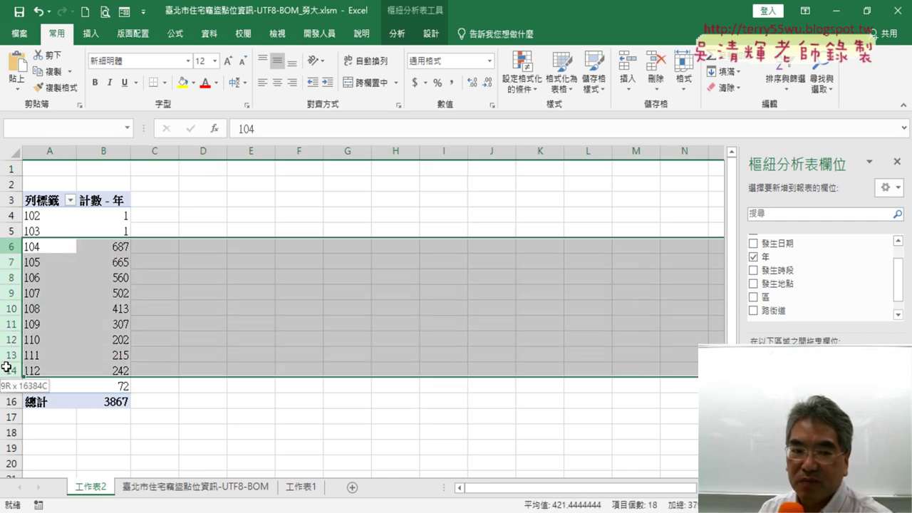
left_click_drag(18, 246, 11, 369)
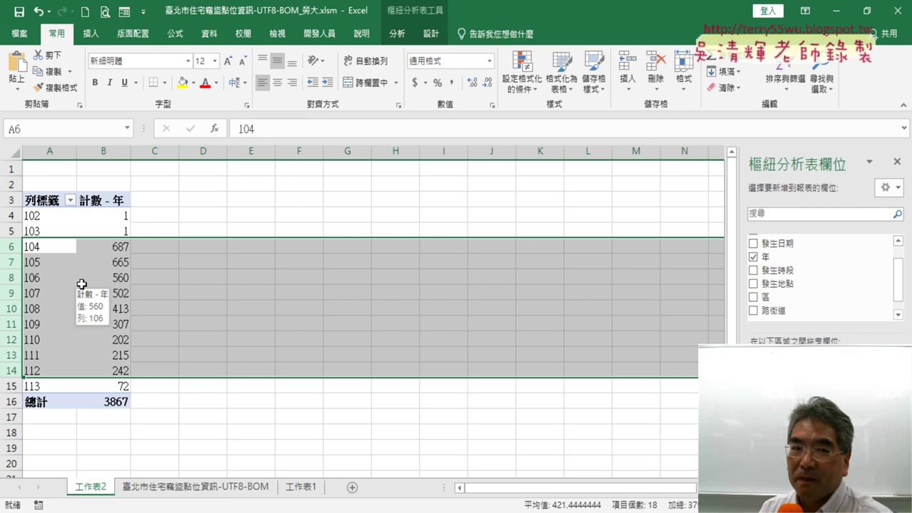
Select the pivot table and the rows for 102, 103 and 113, then open the 列標籤 year filter.
left_click(42, 201)
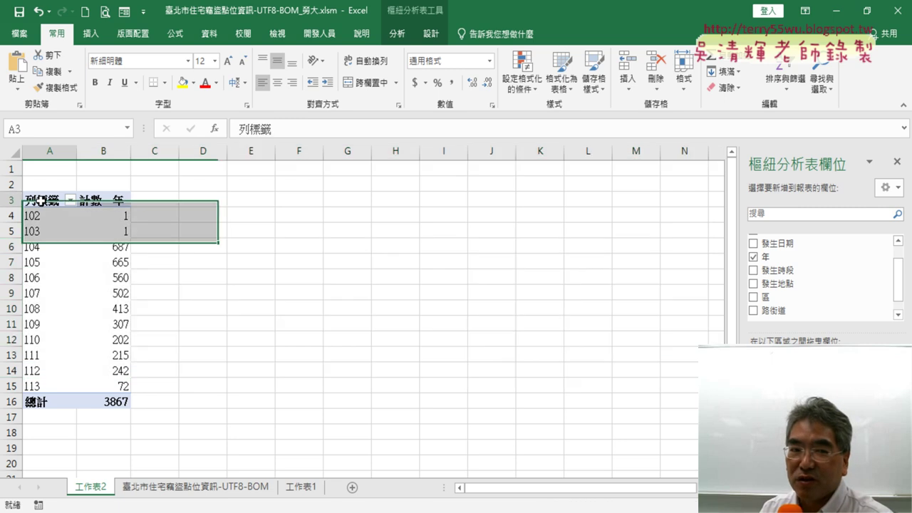
left_click_drag(41, 200, 107, 401)
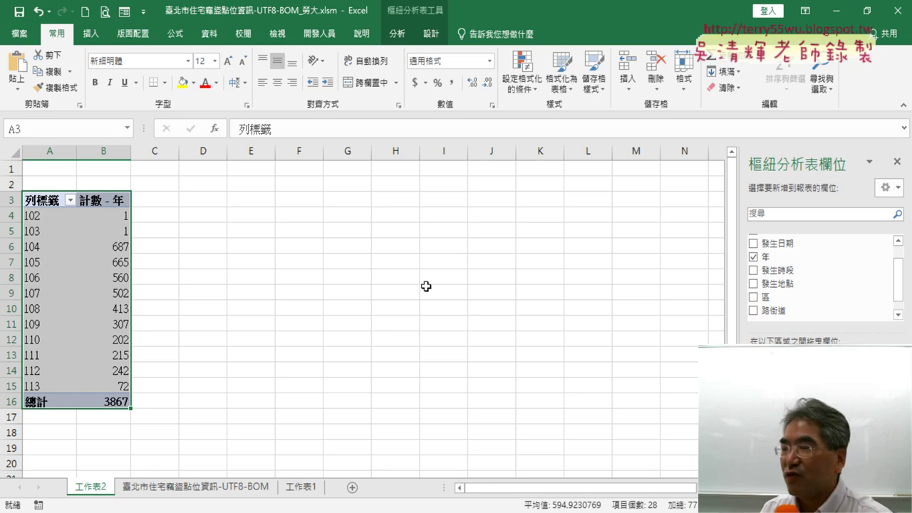
left_click(34, 218)
left_click(34, 230)
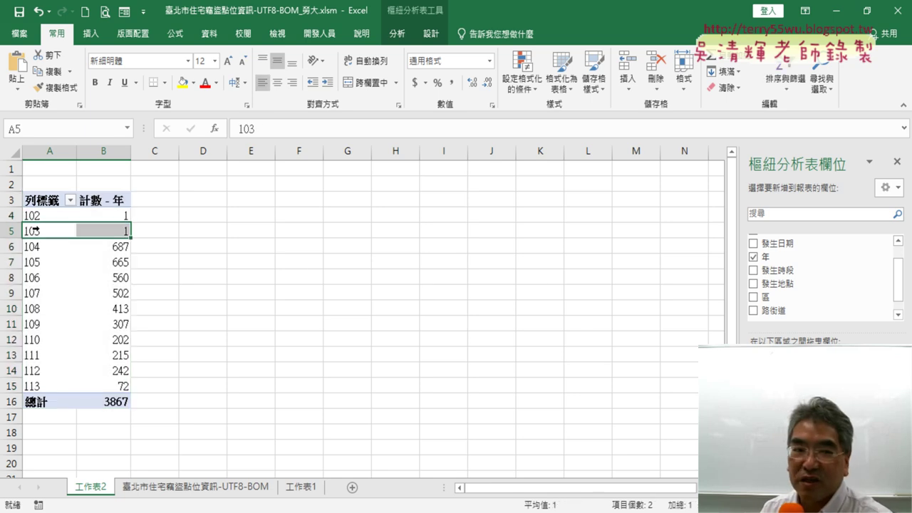
left_click(34, 385)
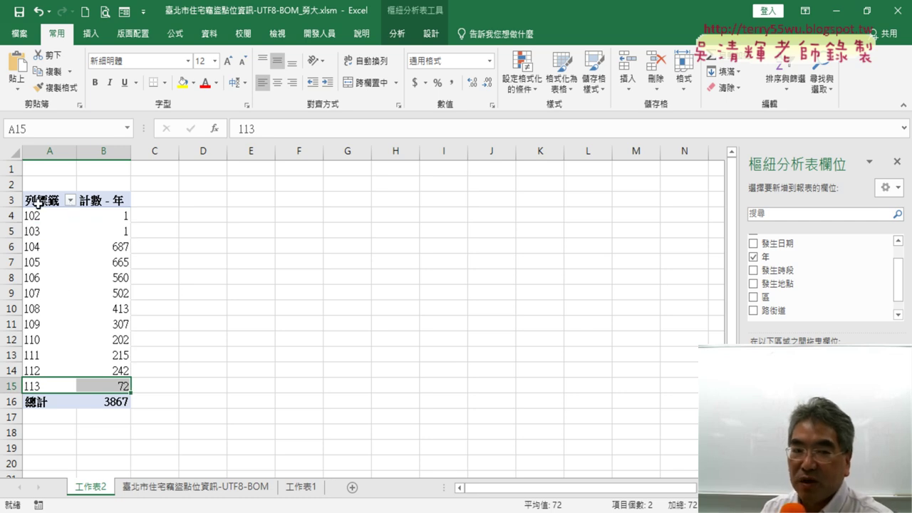
left_click(71, 202)
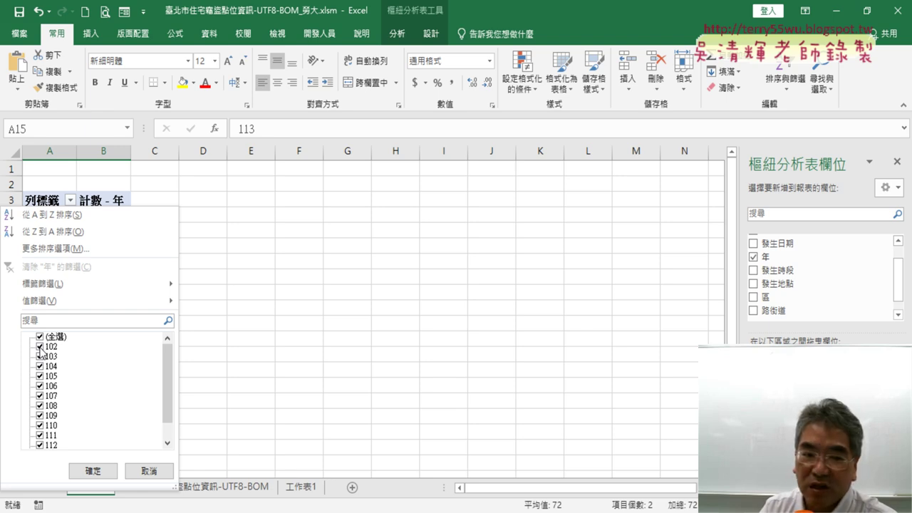
Uncheck years 102 and 113 in the 列標籤 filter, leaving 104–112 with a 總計 of 3793.
left_click(39, 347)
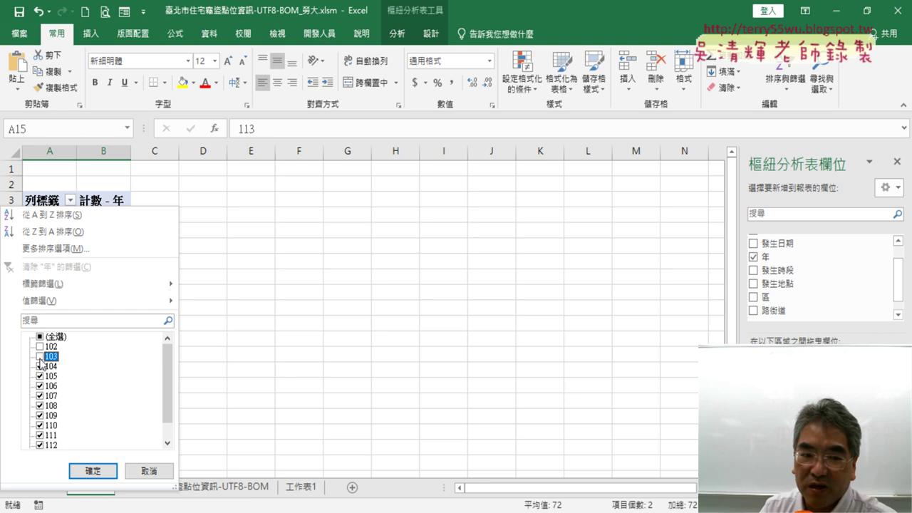
scroll(40, 363, "down", 1)
left_click(47, 436)
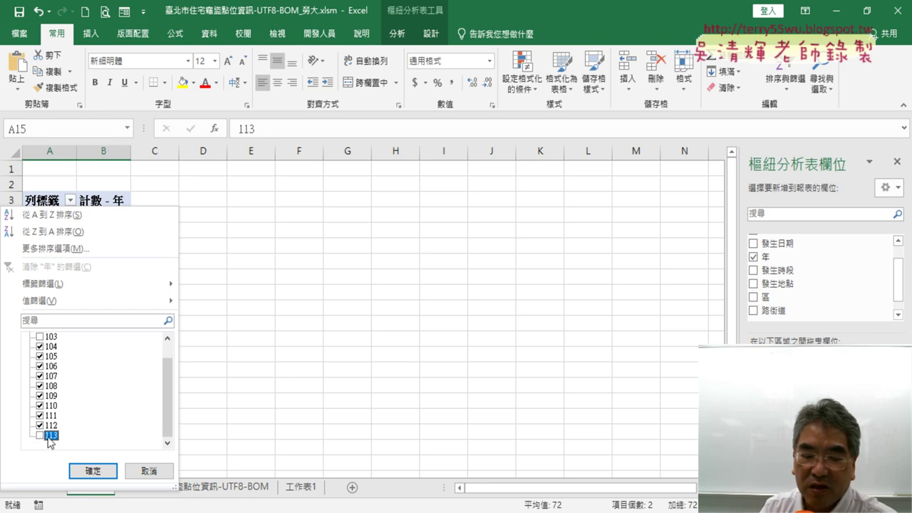
left_click(94, 470)
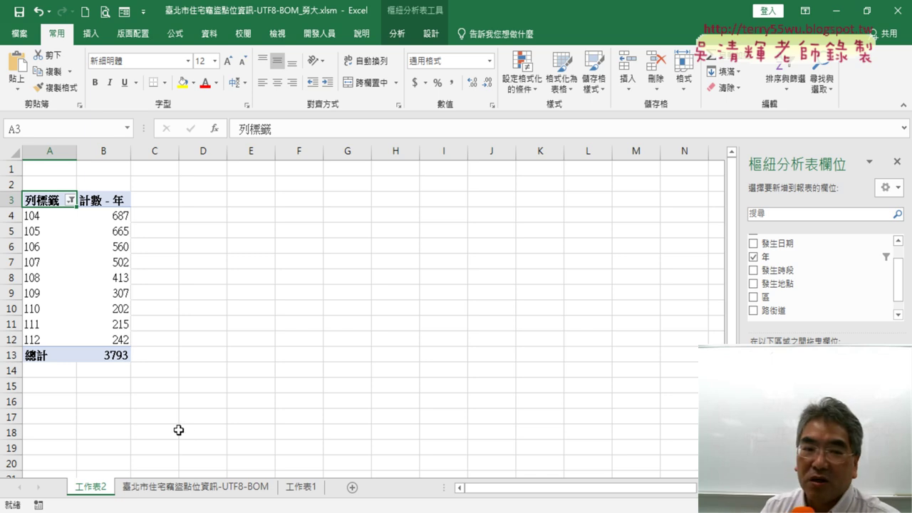
left_click_drag(119, 216, 120, 335)
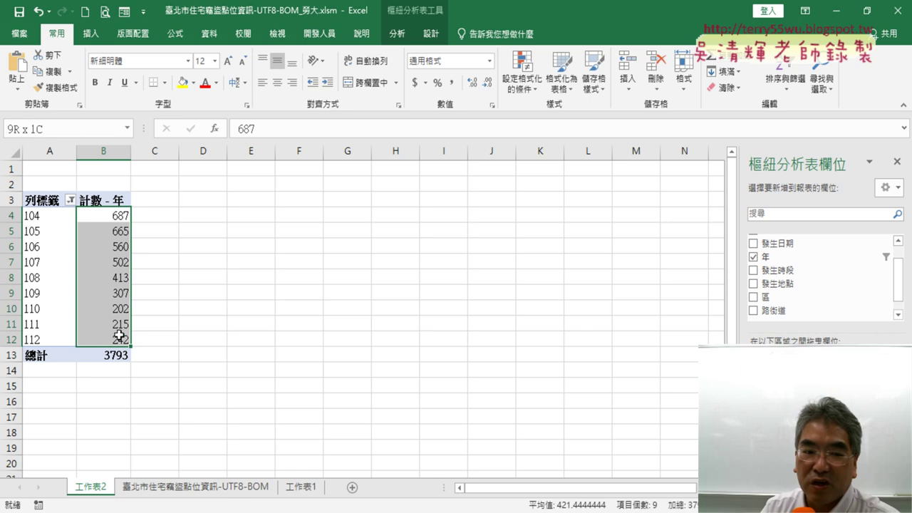
left_click(114, 218)
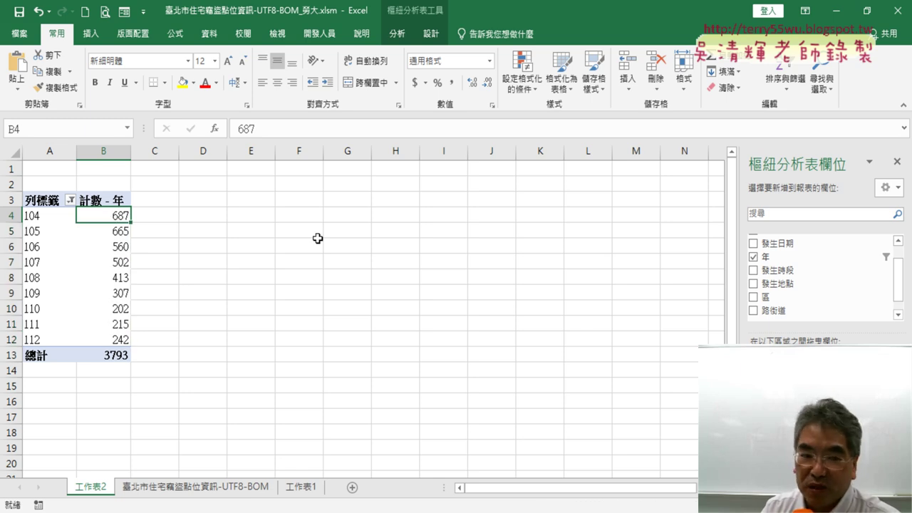
left_click(129, 341)
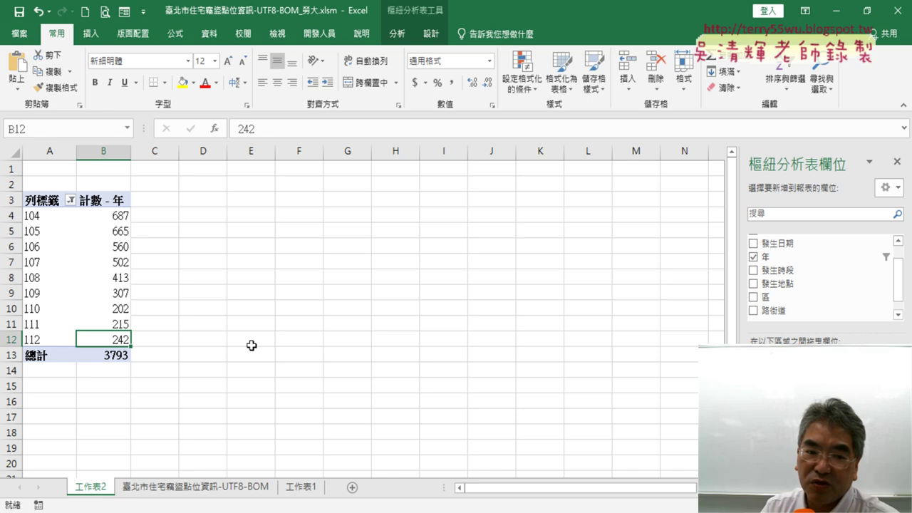
left_click(121, 307)
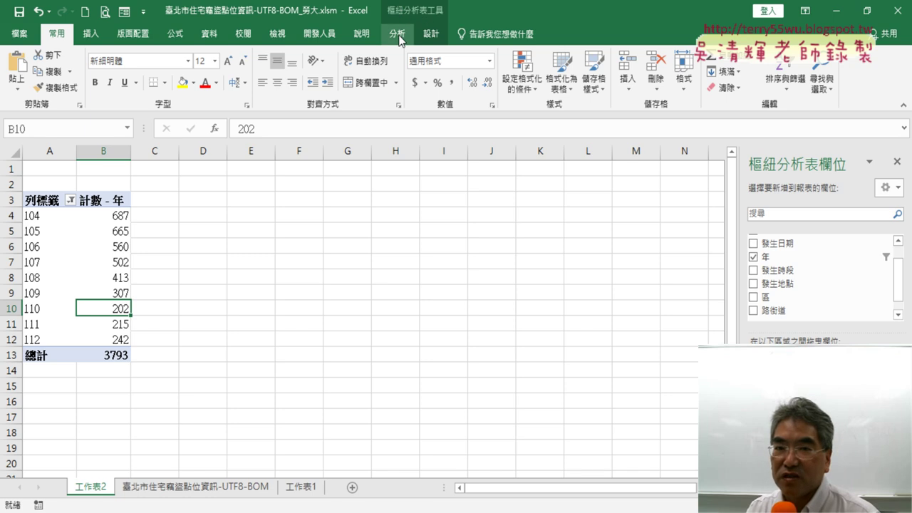
Start a 樞紐分析圖 from the 分析 tab and mark up the pivot table and year 104 in red.
left_click(399, 36)
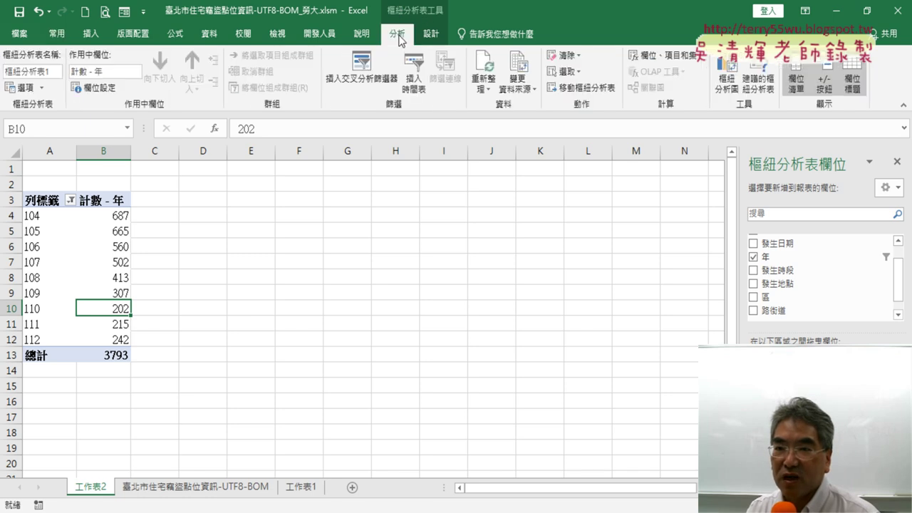
left_click(731, 92)
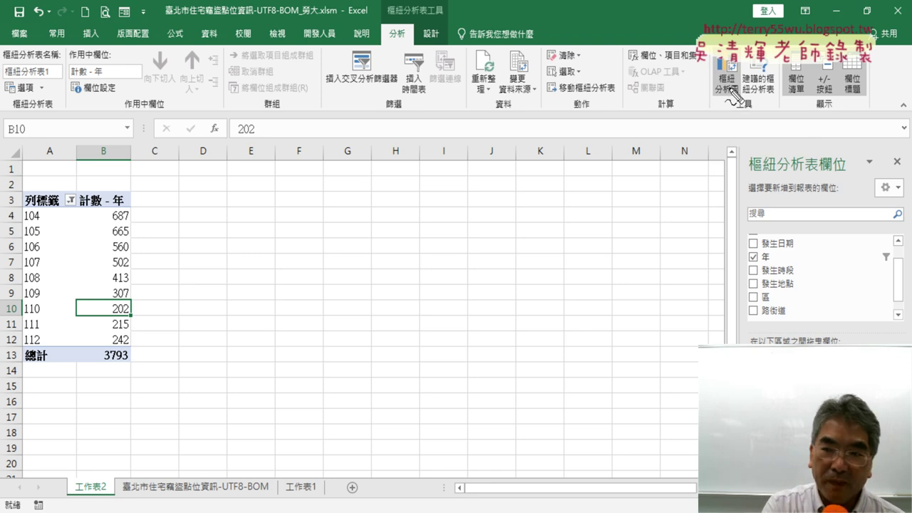
left_click_drag(748, 108, 700, 55)
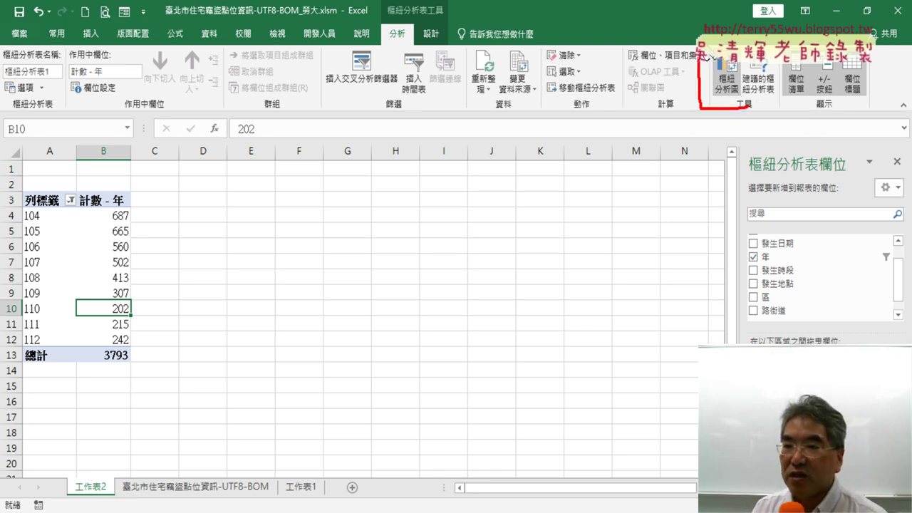
left_click_drag(749, 89, 750, 112)
mouse_move(129, 367)
left_mouse_down()
mouse_move(9, 226)
mouse_move(107, 367)
left_mouse_up()
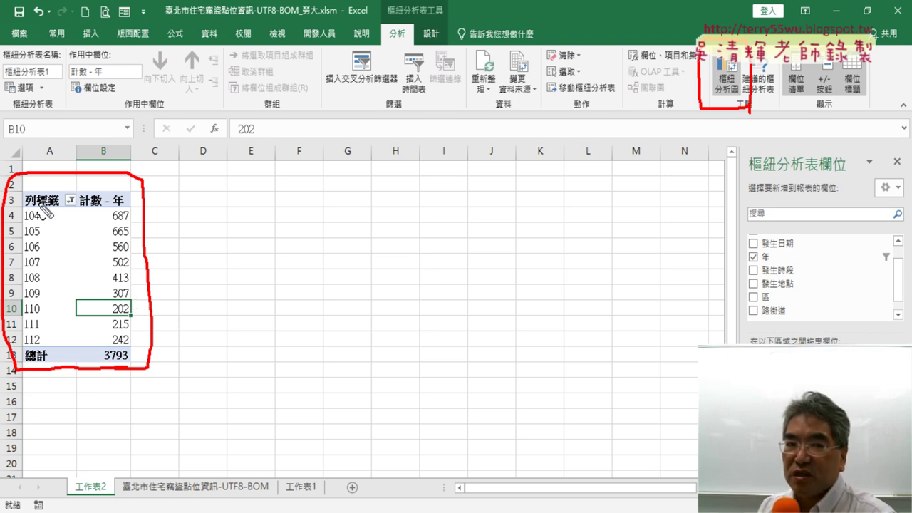
left_click_drag(22, 221, 44, 220)
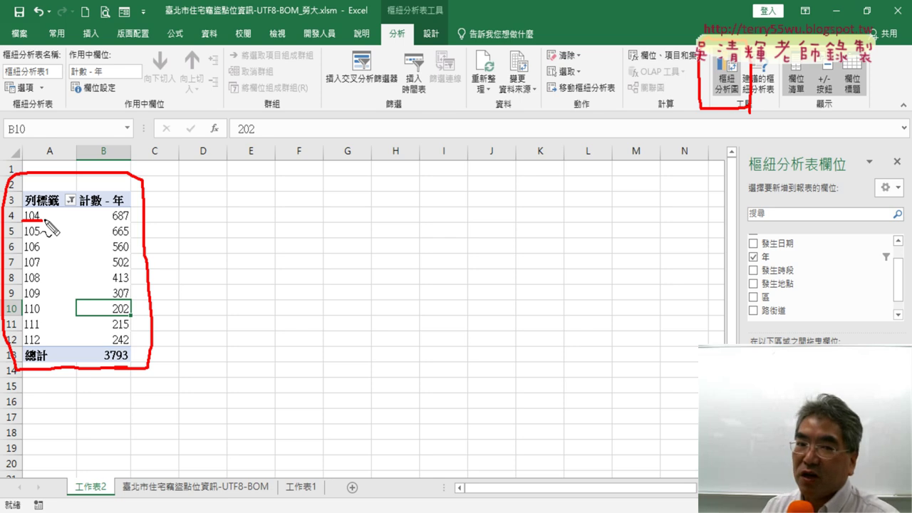
mouse_move(187, 196)
left_mouse_down()
mouse_move(703, 102)
mouse_move(659, 130)
left_mouse_up()
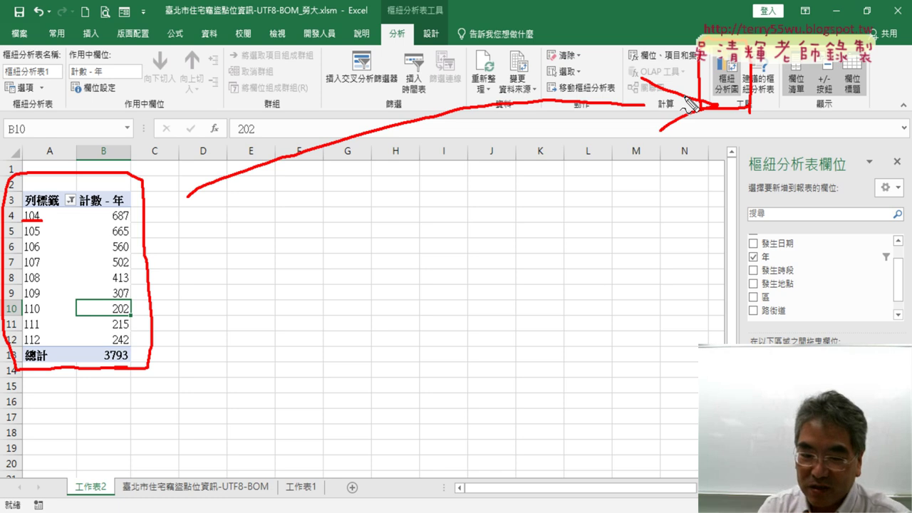
key("Escape")
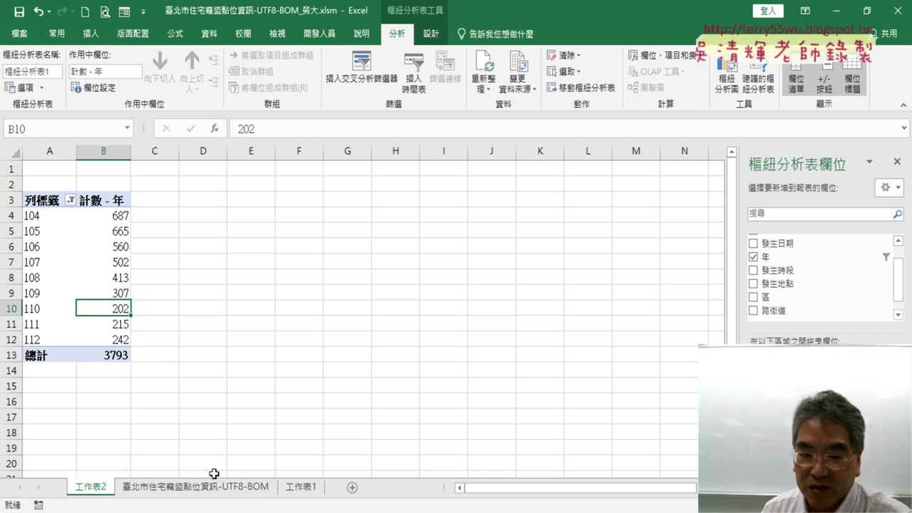
Switch to the 臺北市住宅竊盜點位資訊-UTF8-BOM sheet, check the year formula and select column D.
left_click(207, 487)
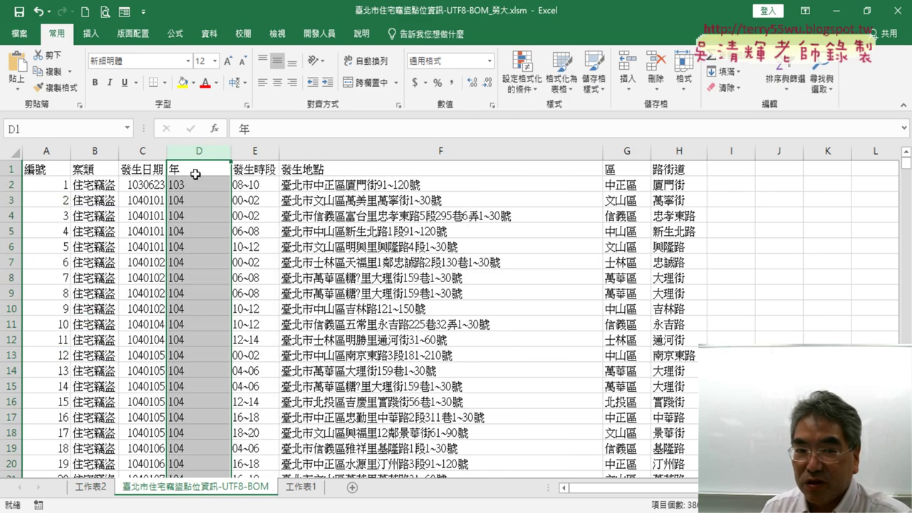
left_click(195, 192)
left_click(199, 154)
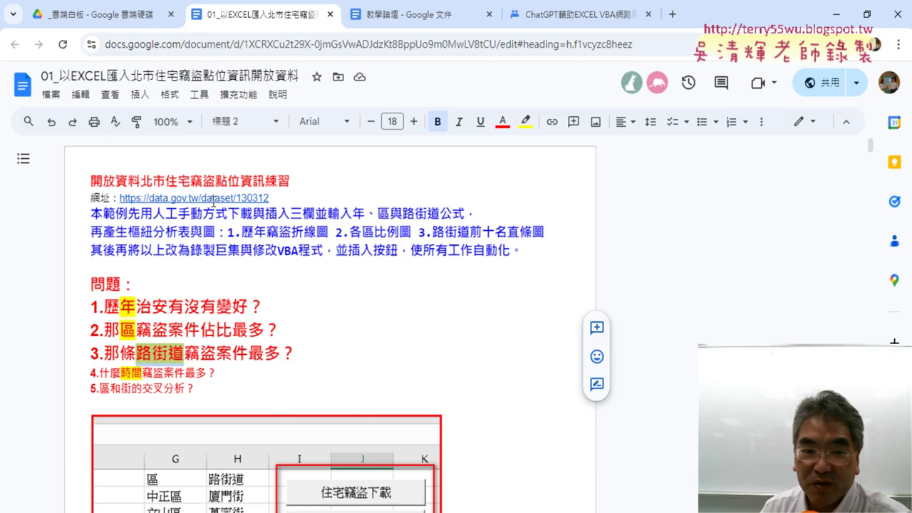
Follow the Google Doc's data.gov.tw link to dataset page 130312 and scroll to its CSV download.
left_click(213, 199)
left_click(214, 220)
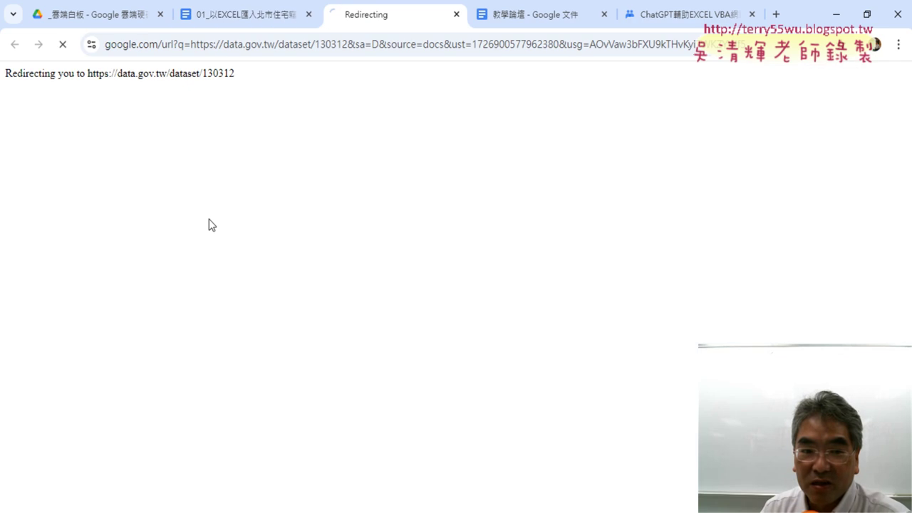
scroll(262, 341, "down", 2)
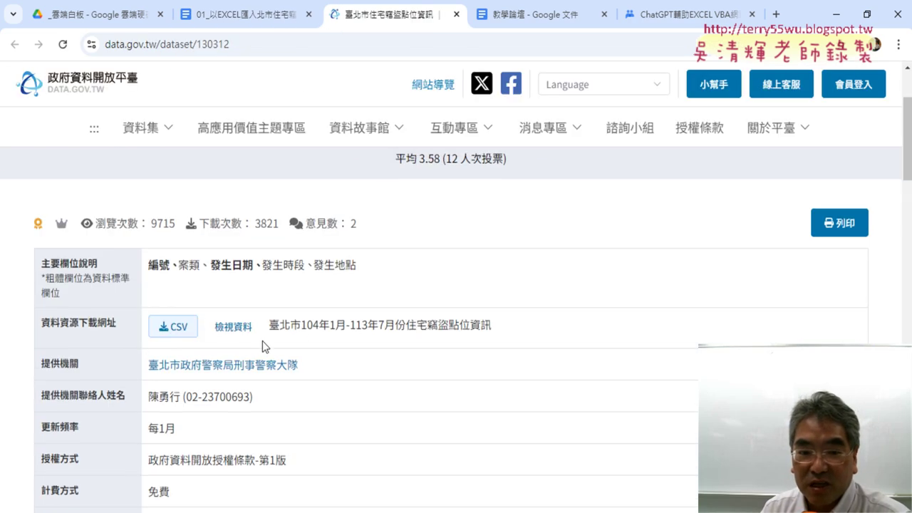